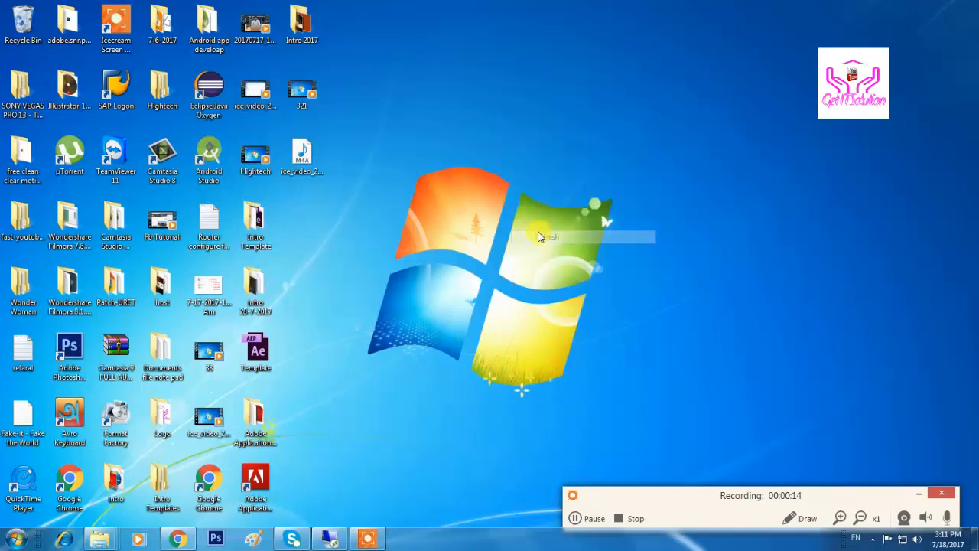
right_click(531, 198)
click(560, 239)
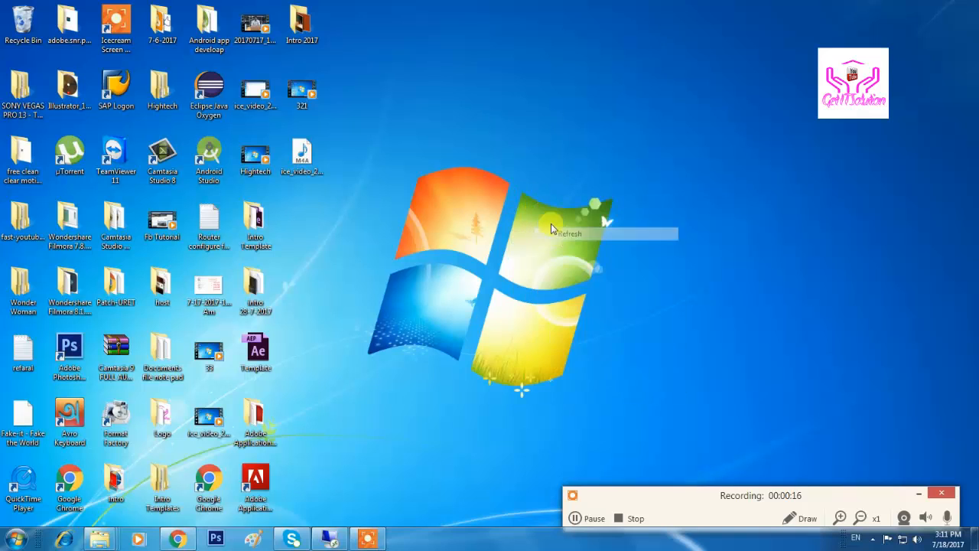
right_click(502, 194)
click(546, 235)
right_click(519, 215)
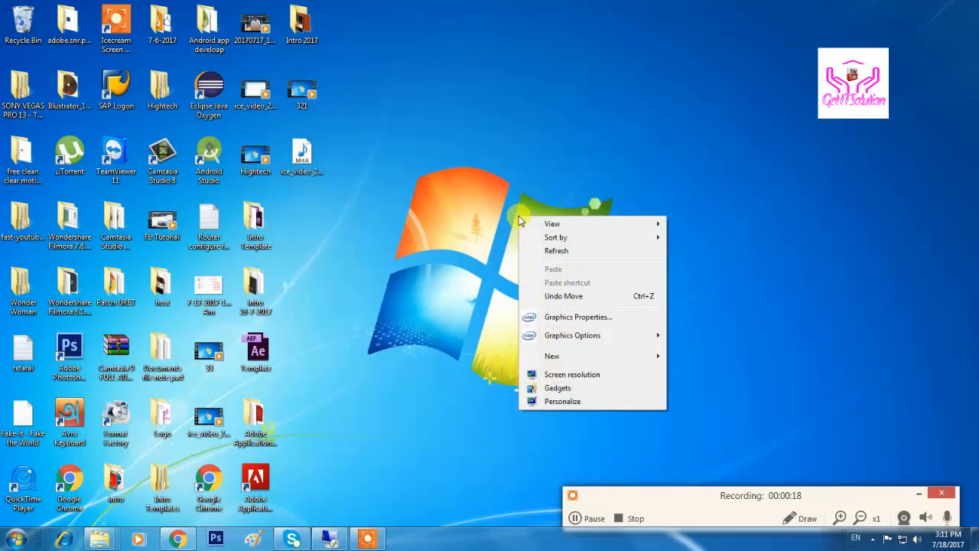
click(505, 222)
right_click(505, 218)
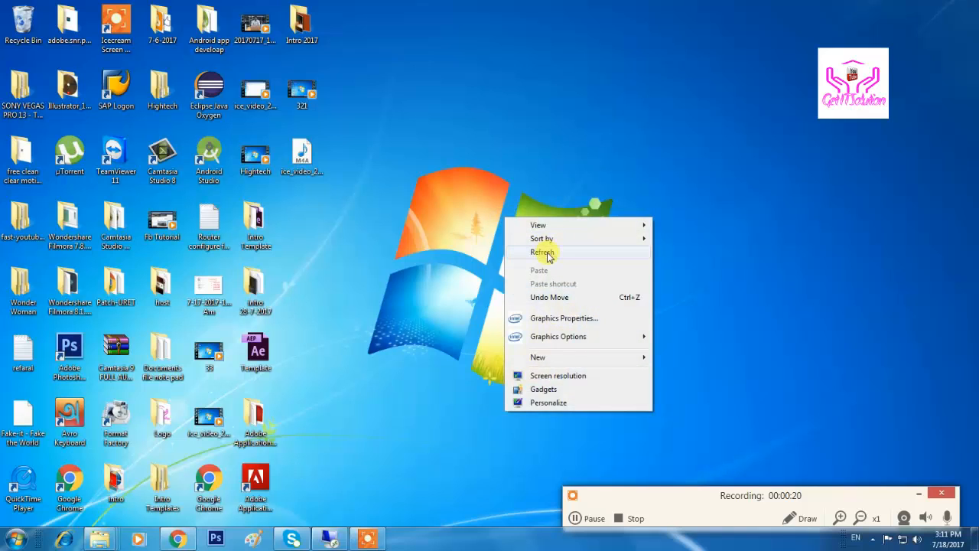
click(547, 255)
right_click(514, 205)
click(551, 239)
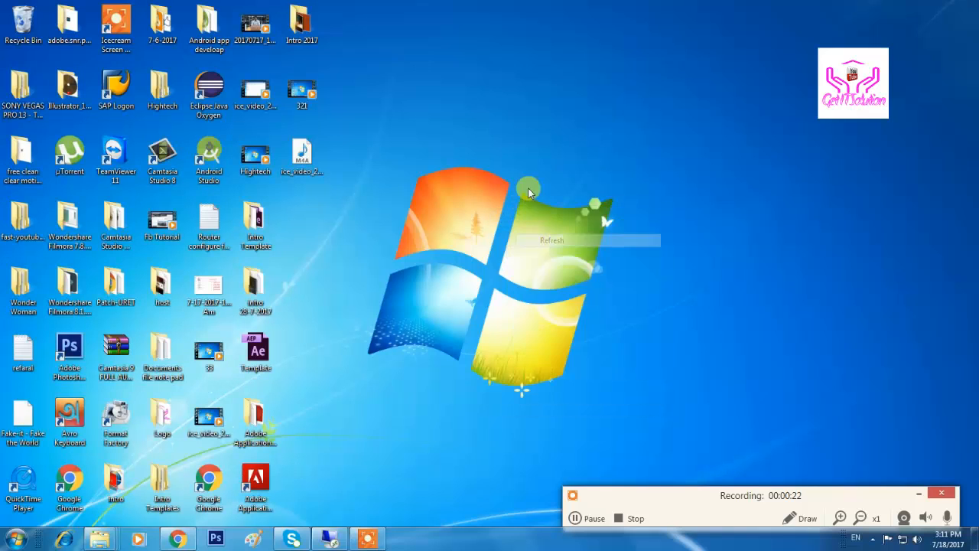
right_click(527, 190)
click(544, 221)
right_click(505, 166)
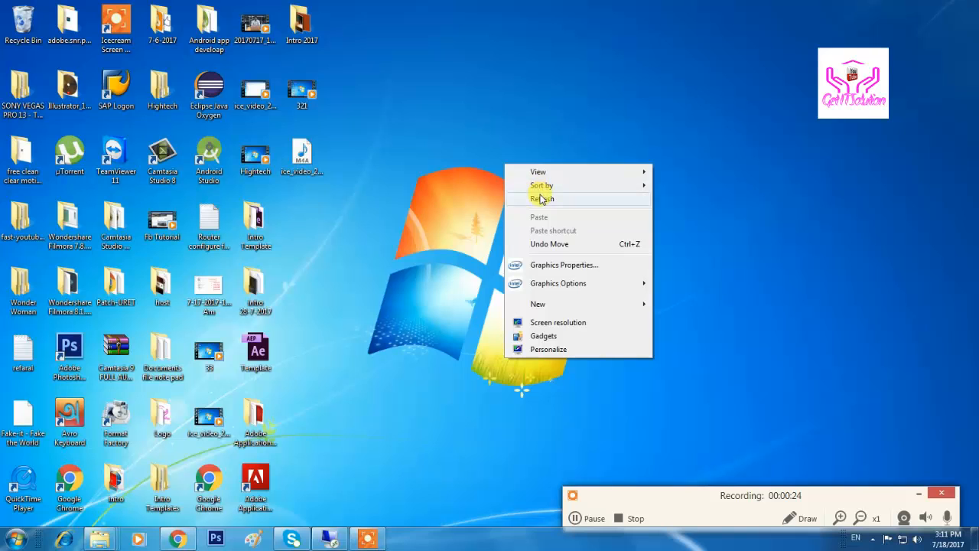
click(542, 198)
Switch to Chrome and bring up the watch page of the video on customizing a YouTube channel.
click(177, 539)
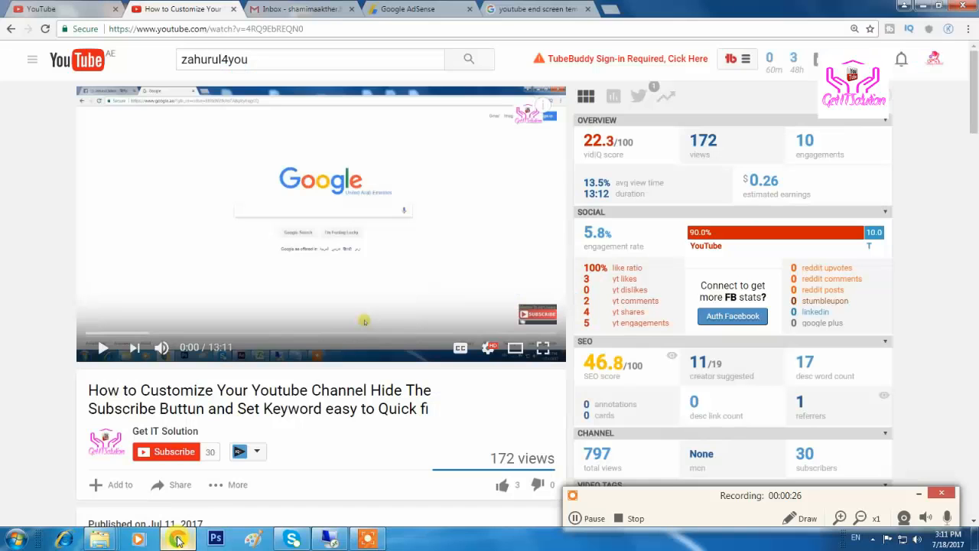
click(177, 539)
click(177, 540)
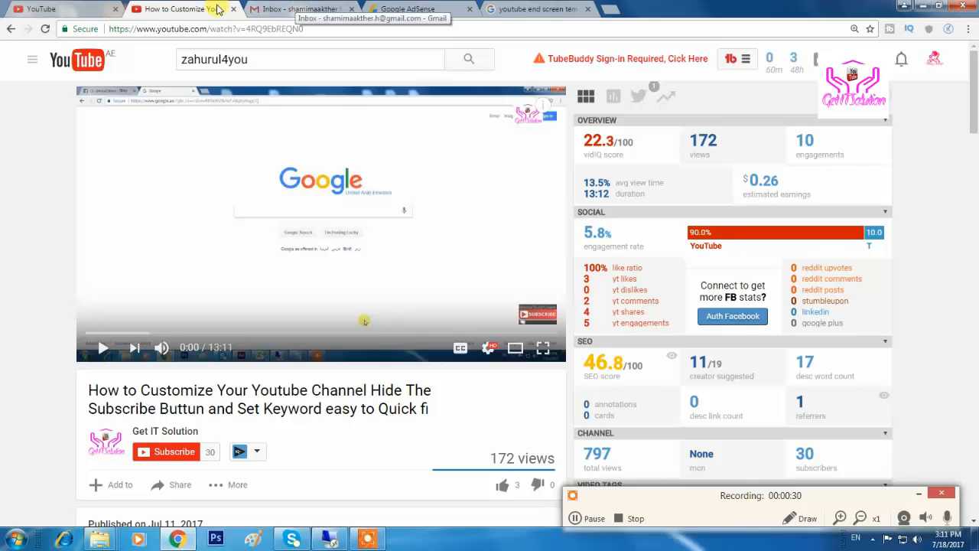
click(291, 9)
click(198, 8)
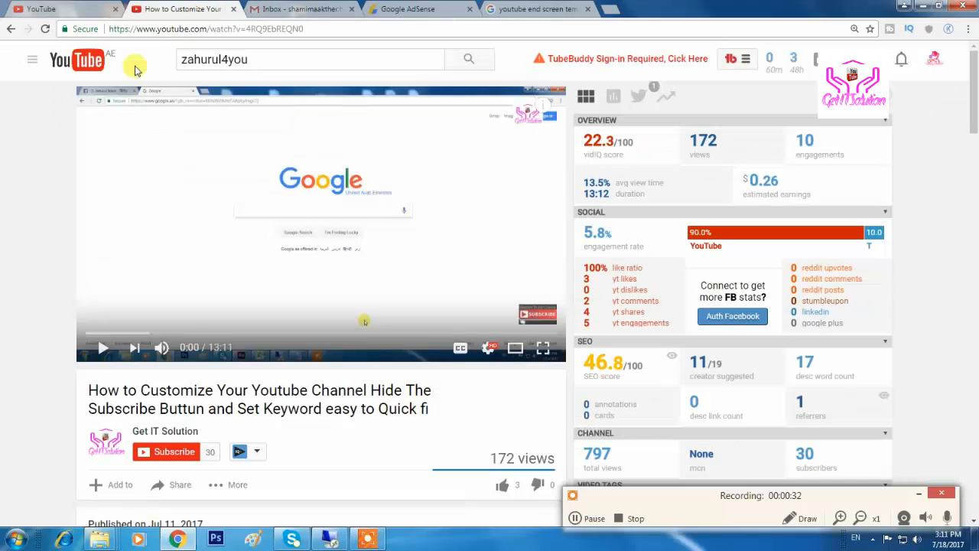
click(34, 59)
click(80, 9)
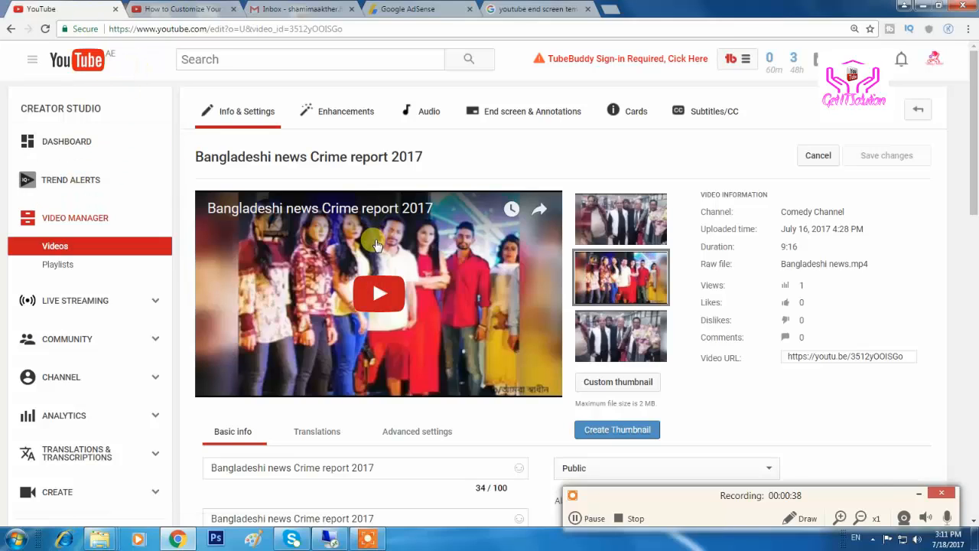
click(194, 8)
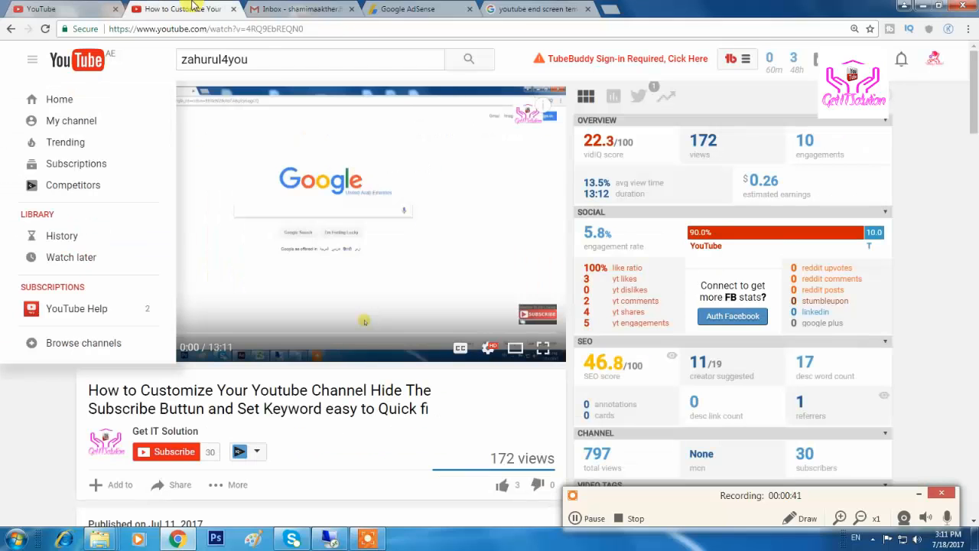
Play the video, skip ahead to its end screen in the final seconds, and pause it at 12:57.
click(303, 275)
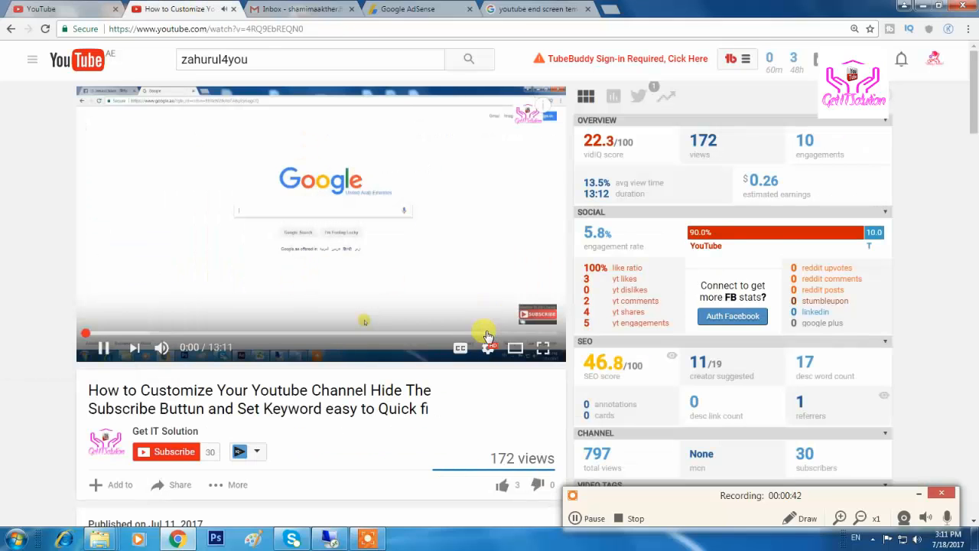
click(511, 334)
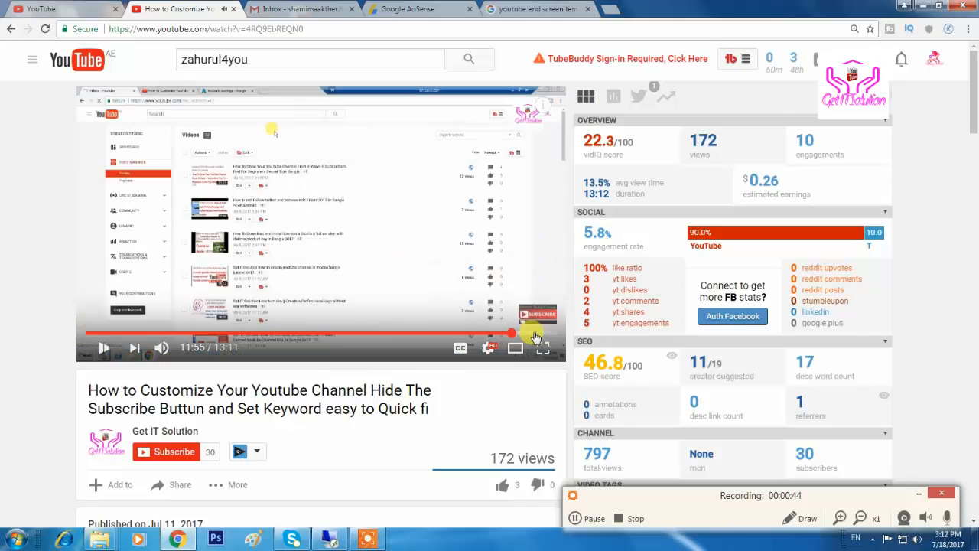
click(536, 334)
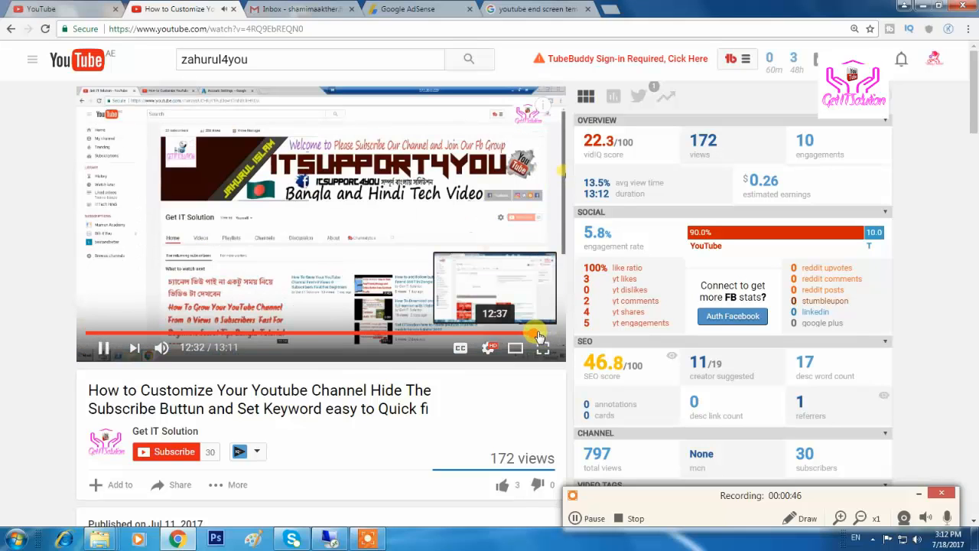
click(539, 336)
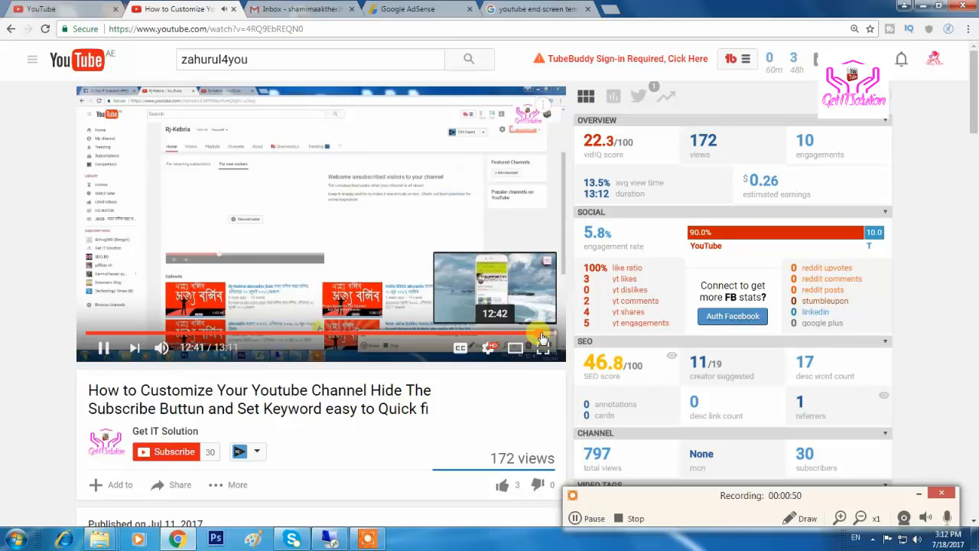
click(544, 337)
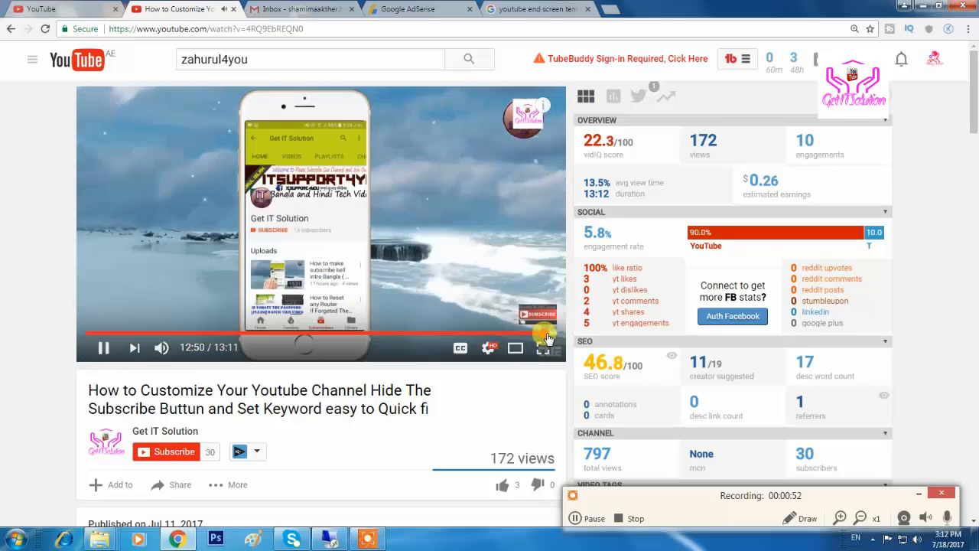
click(547, 337)
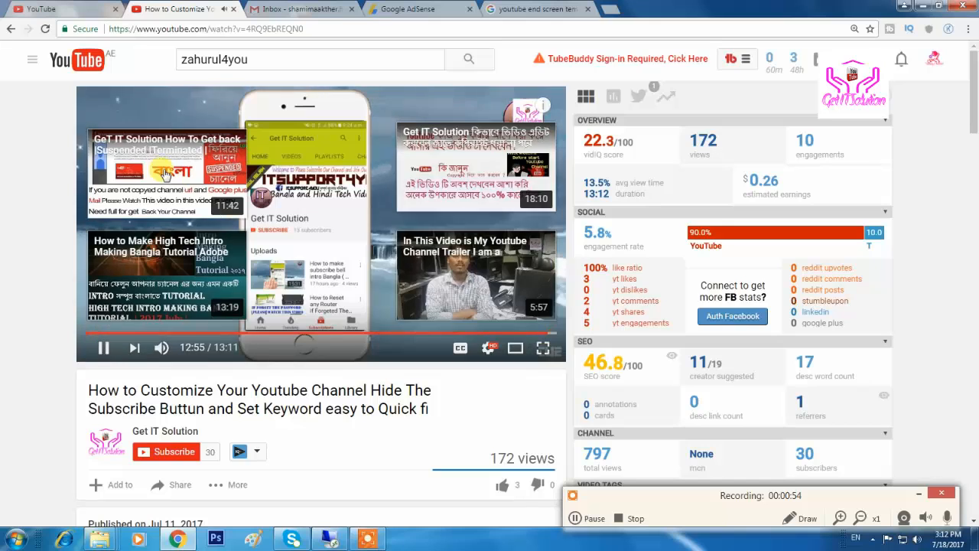
click(353, 297)
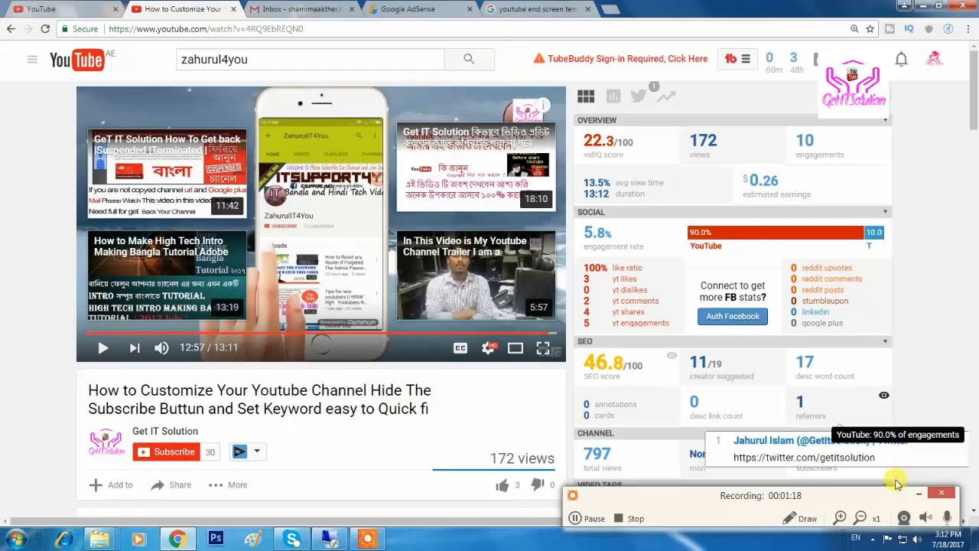
Open "Bangladeshi news Crime report 2017" for editing from the Video Manager and go to its end screen editor.
click(920, 494)
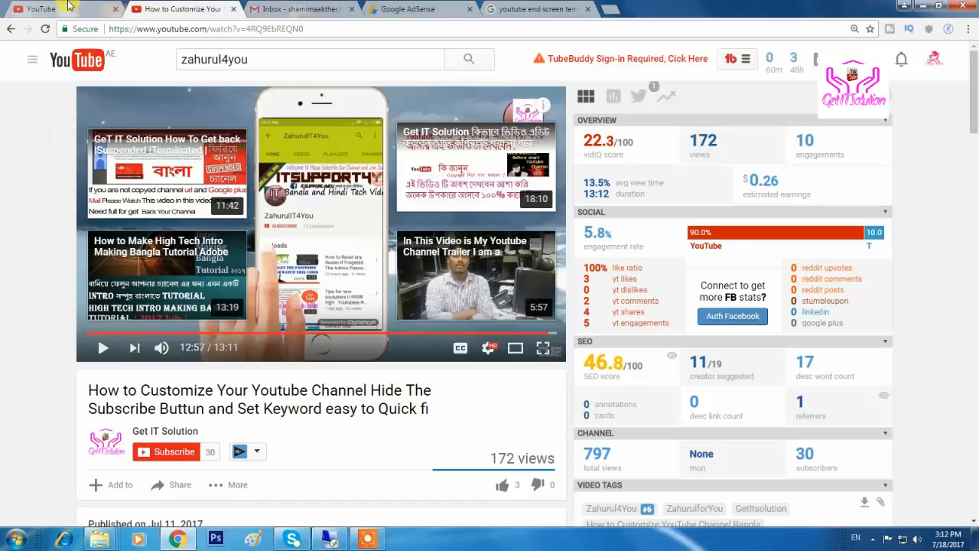
click(68, 7)
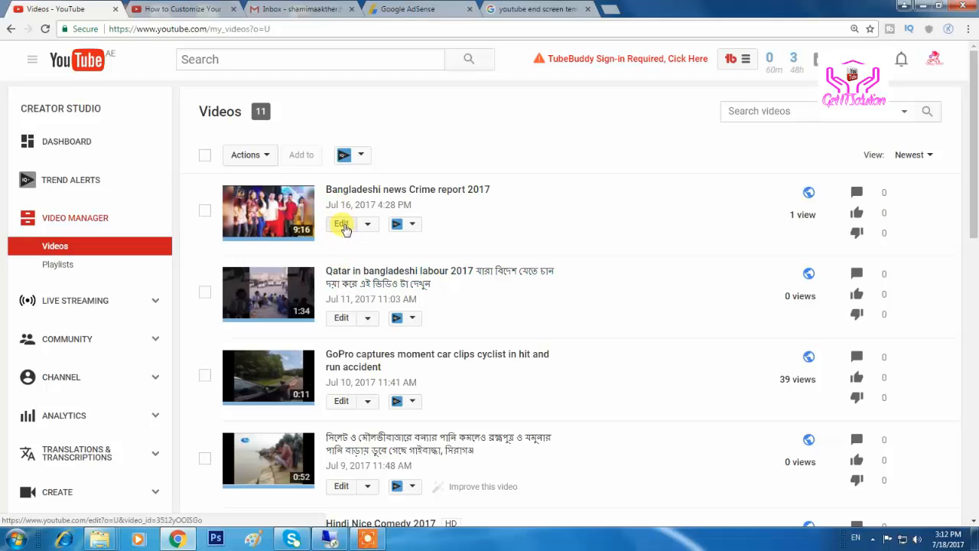
click(342, 400)
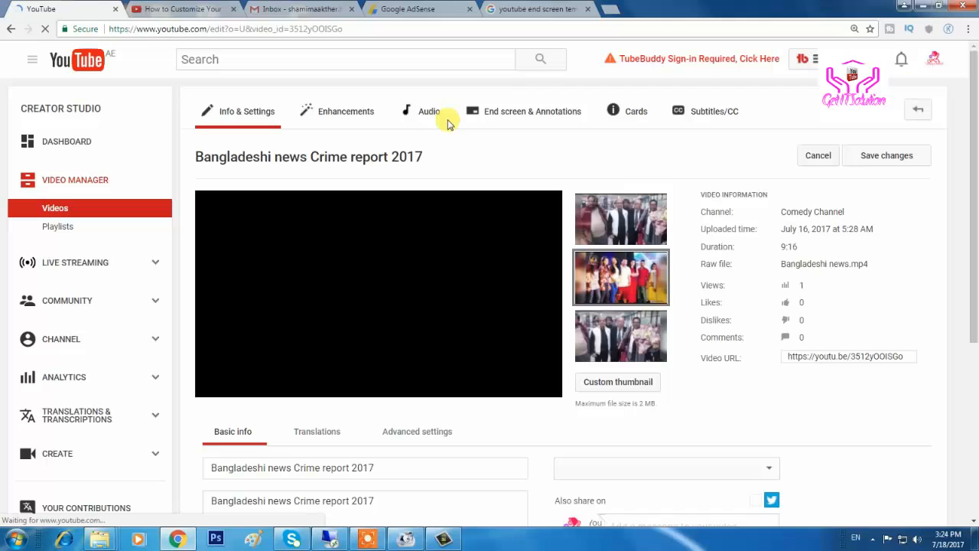
click(528, 104)
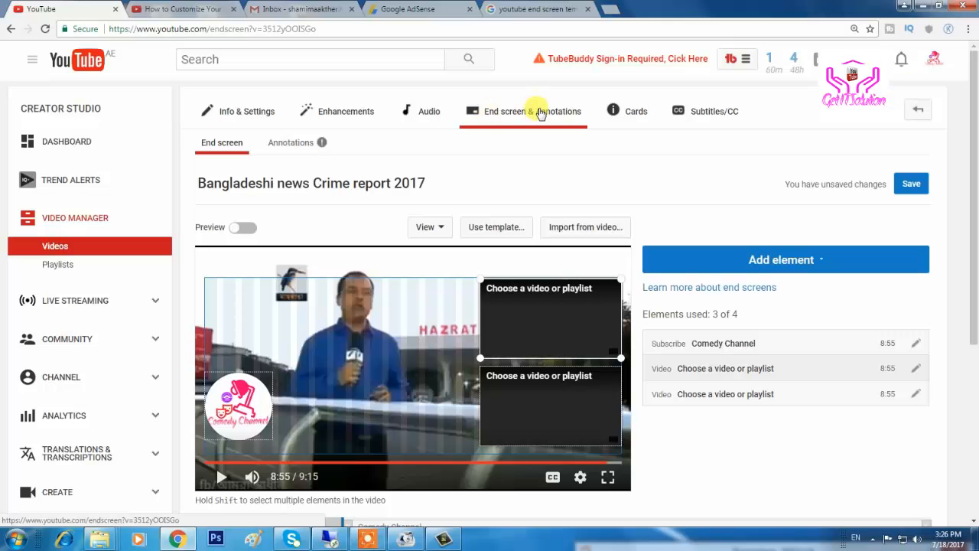
click(539, 112)
click(538, 99)
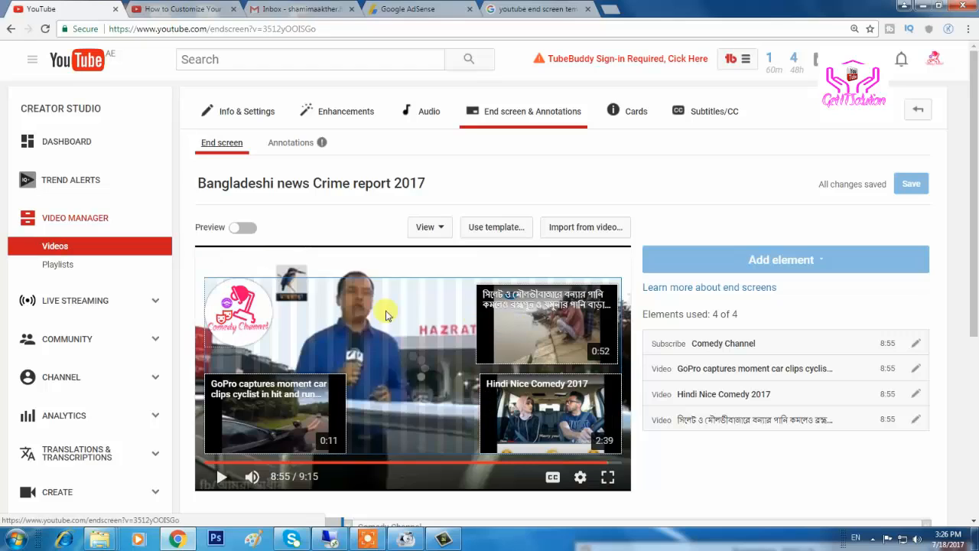
Delete the three video elements and the Comedy Channel subscribe element from the end screen.
click(302, 383)
key(Delete)
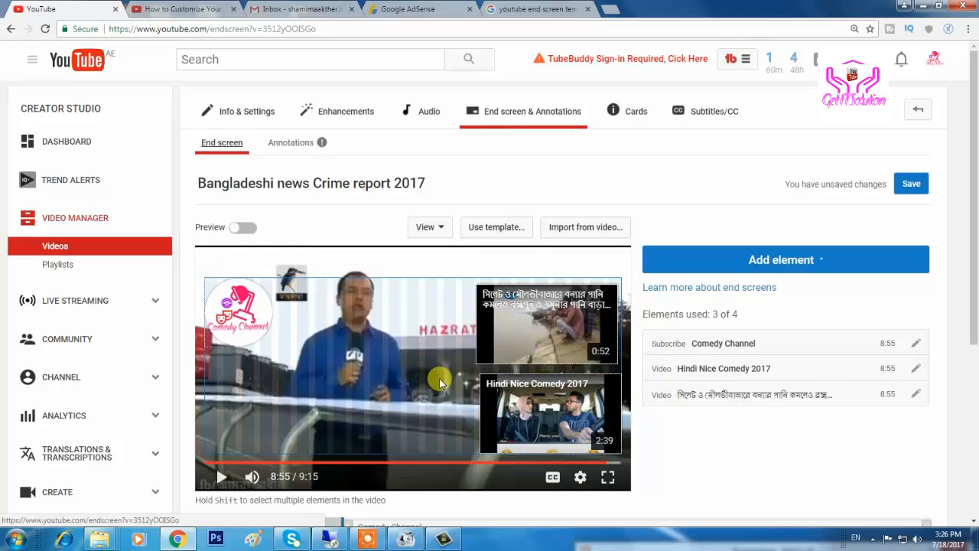
click(501, 321)
key(Delete)
click(513, 399)
key(Delete)
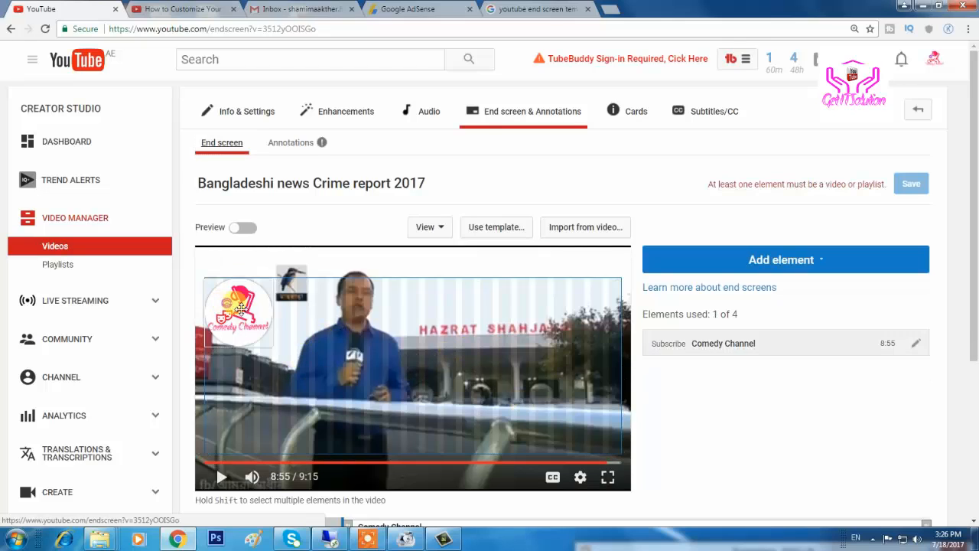
click(240, 308)
key(Delete)
Apply the "2 Videos | 1 Subscribe" template with the subscribe circle at lower left and two stacked videos at right.
click(514, 227)
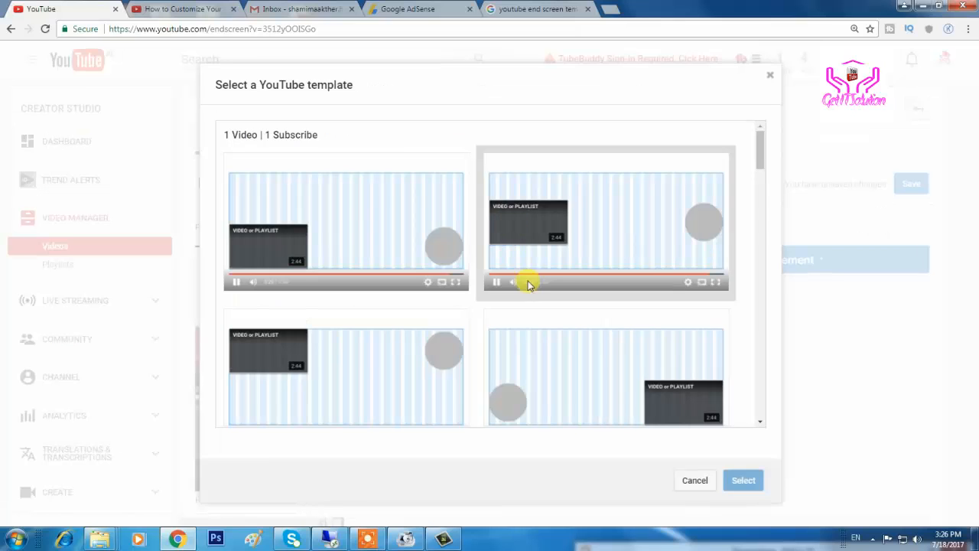
scroll(535, 298, down, 9)
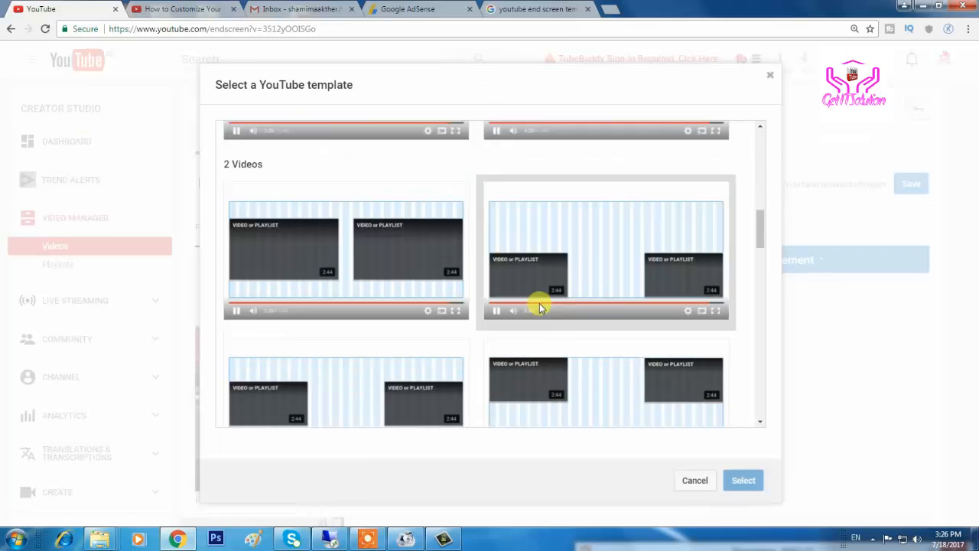
scroll(539, 306, down, 6)
click(548, 314)
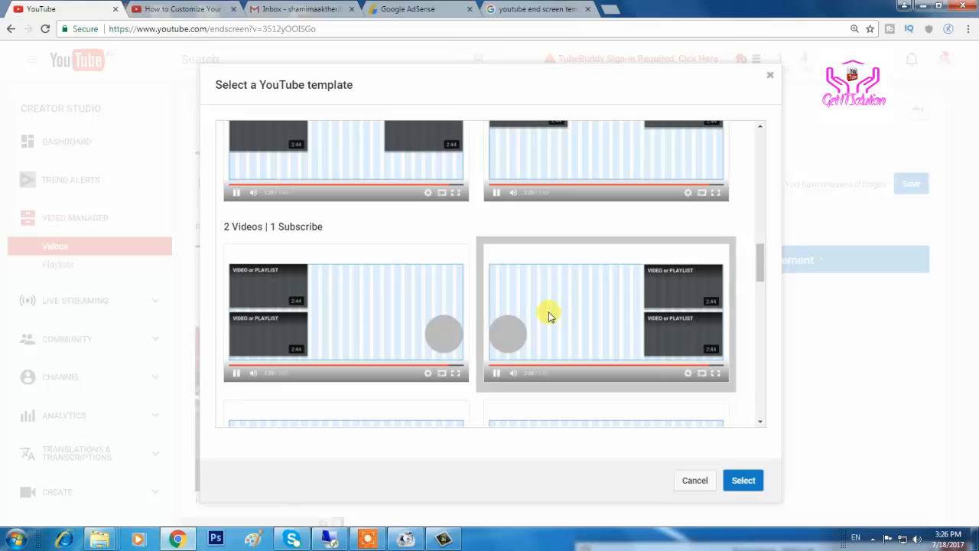
click(548, 312)
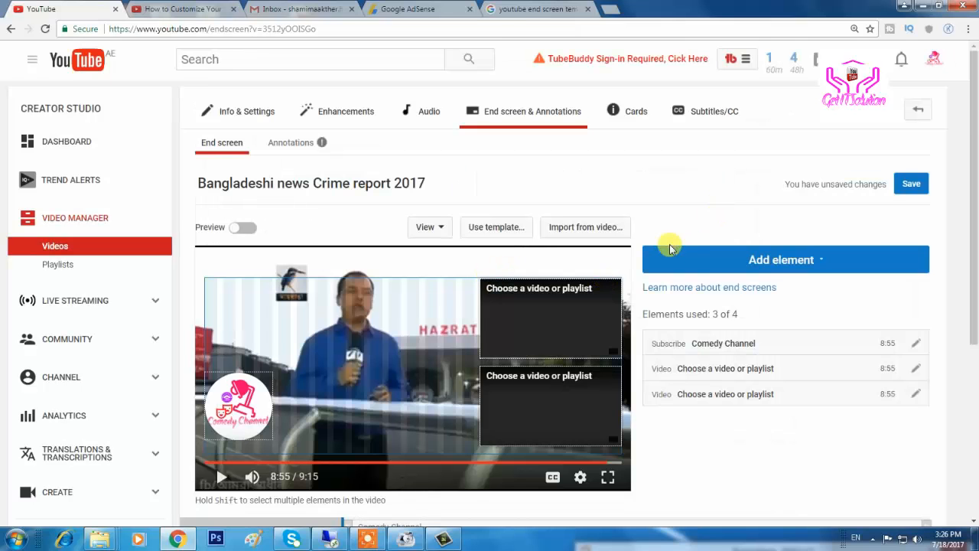
Assign the uploaded GoPro cyclist hit-and-run video to the upper video placeholder of the end screen.
scroll(669, 247, down, 2)
click(543, 170)
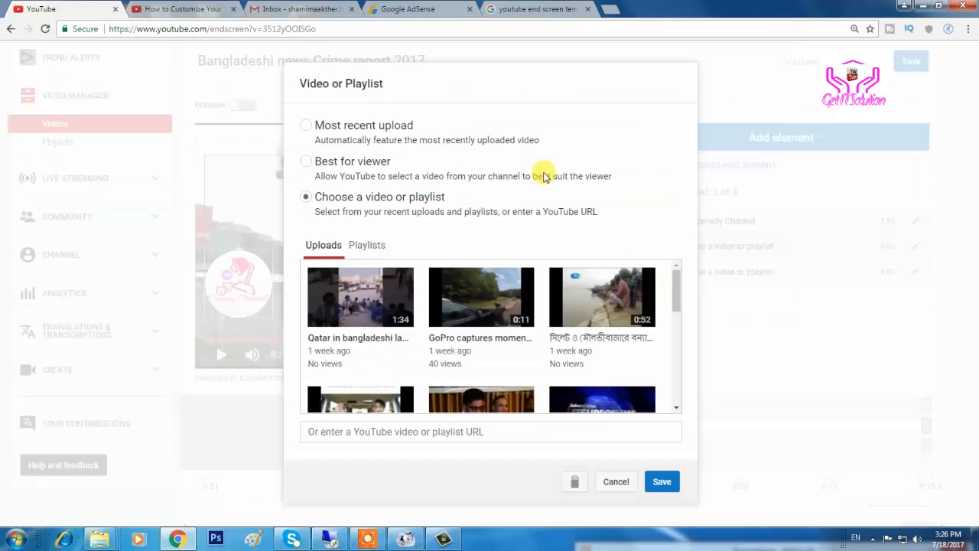
scroll(466, 360, down, 3)
scroll(482, 366, up, 4)
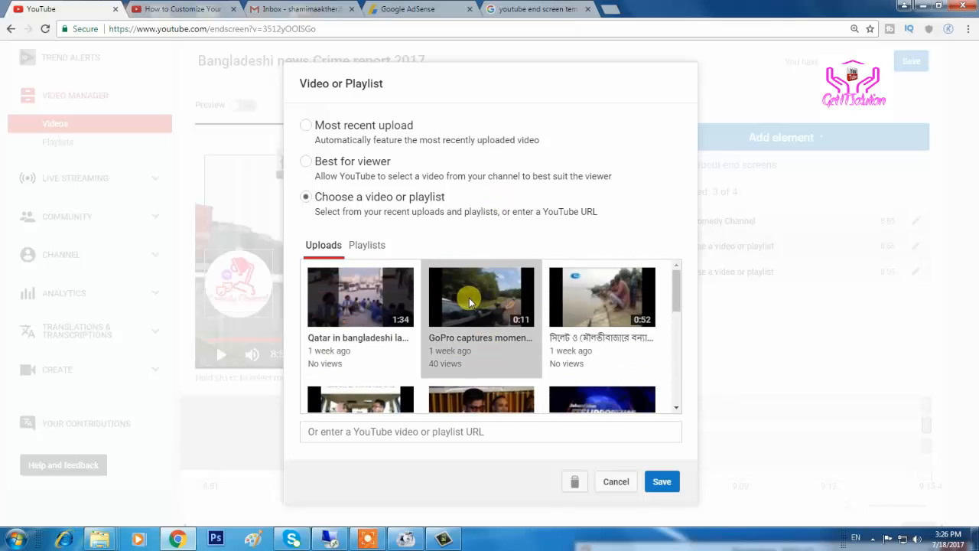
click(662, 481)
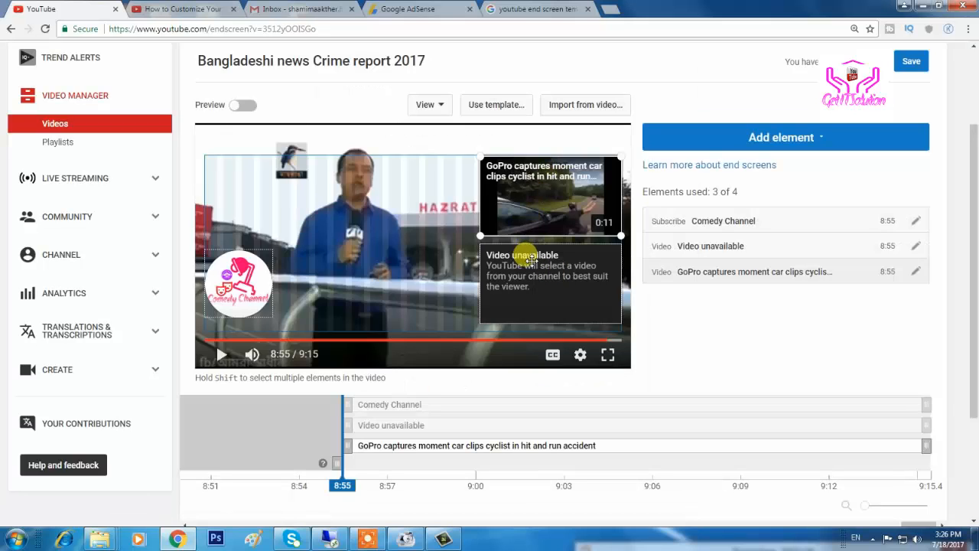
Assign the uploaded video "Hindi Nice Comedy 2017" to the lower video placeholder of the end screen.
click(526, 259)
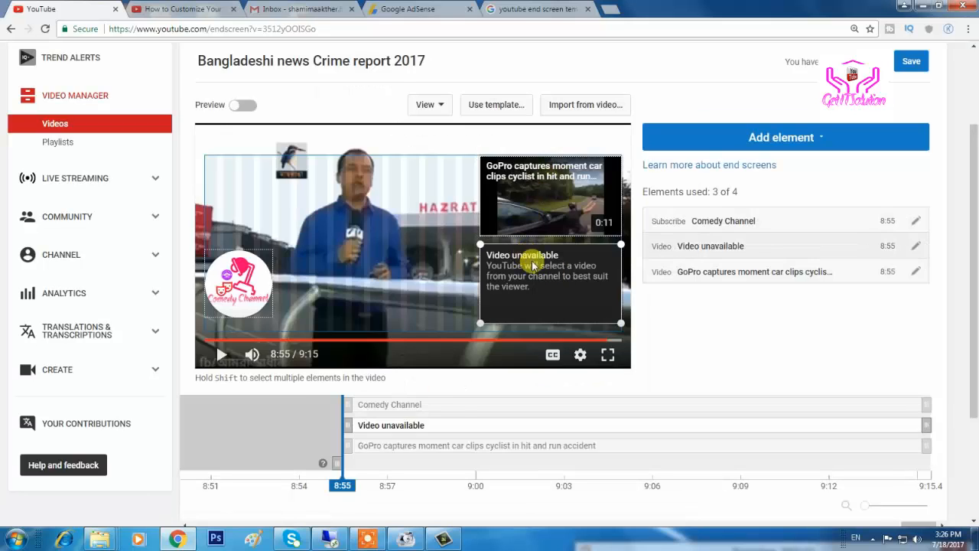
click(533, 265)
scroll(535, 382, down, 3)
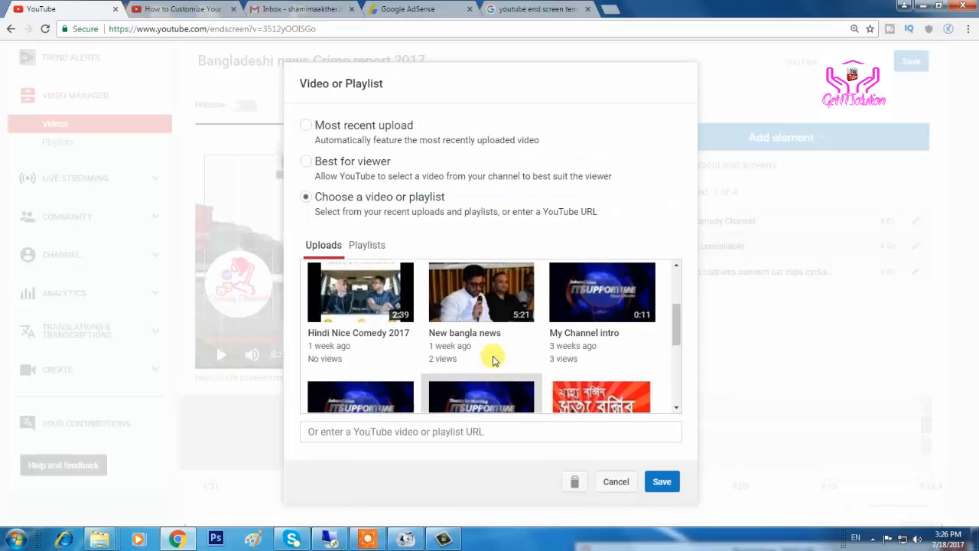
click(360, 294)
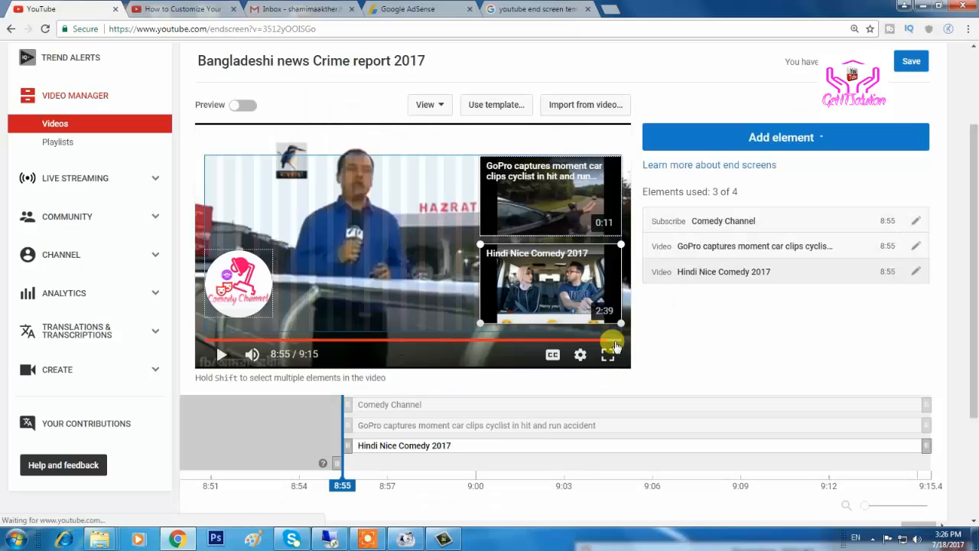
Delete the Comedy Channel subscribe element from the end screen.
click(242, 272)
key(Delete)
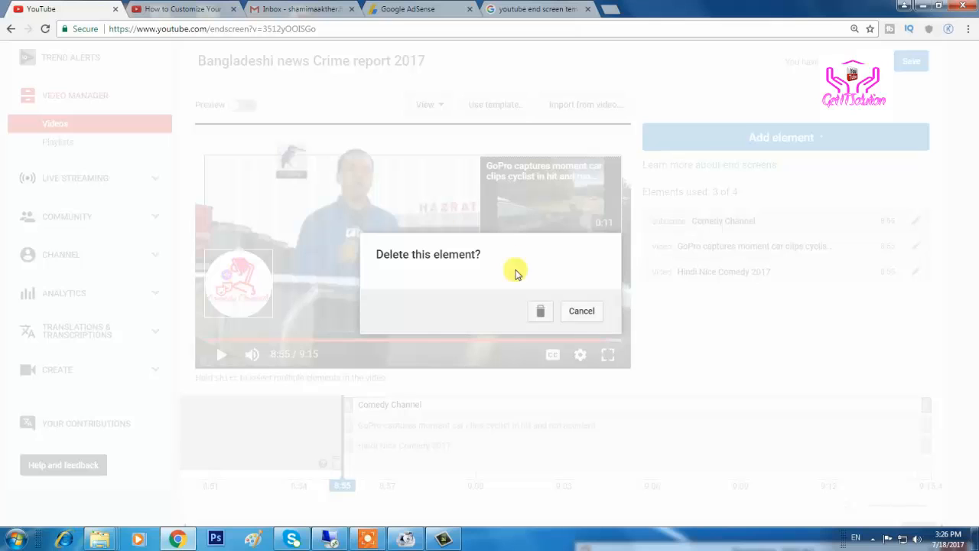
click(541, 312)
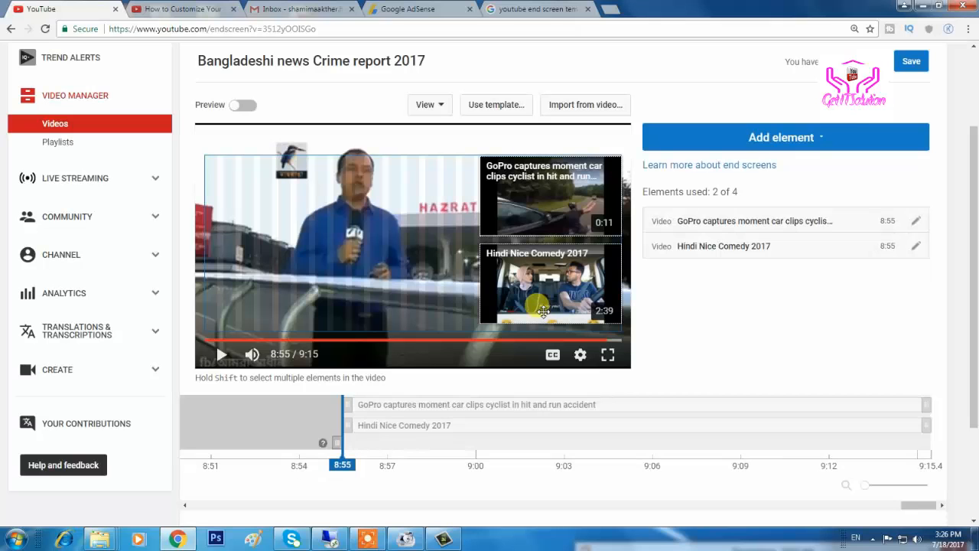
click(800, 137)
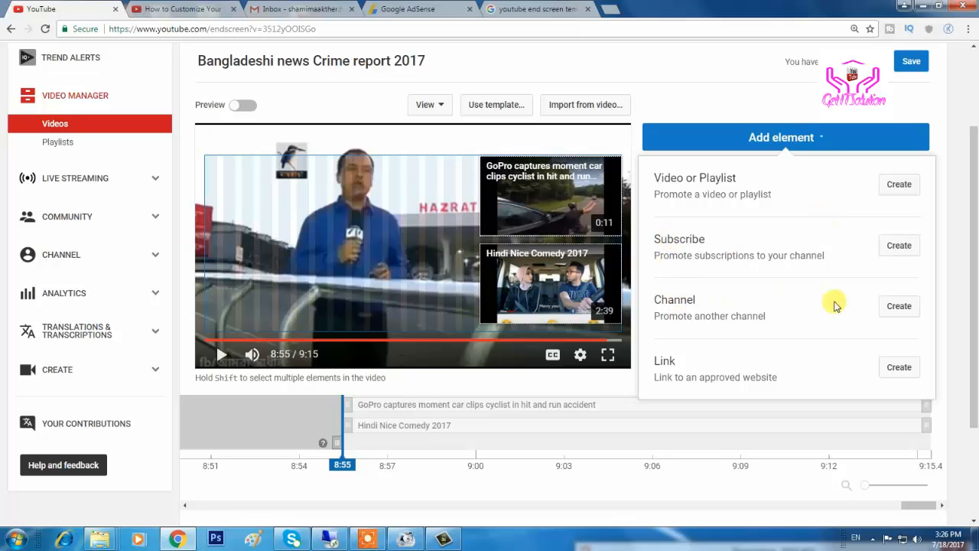
click(897, 307)
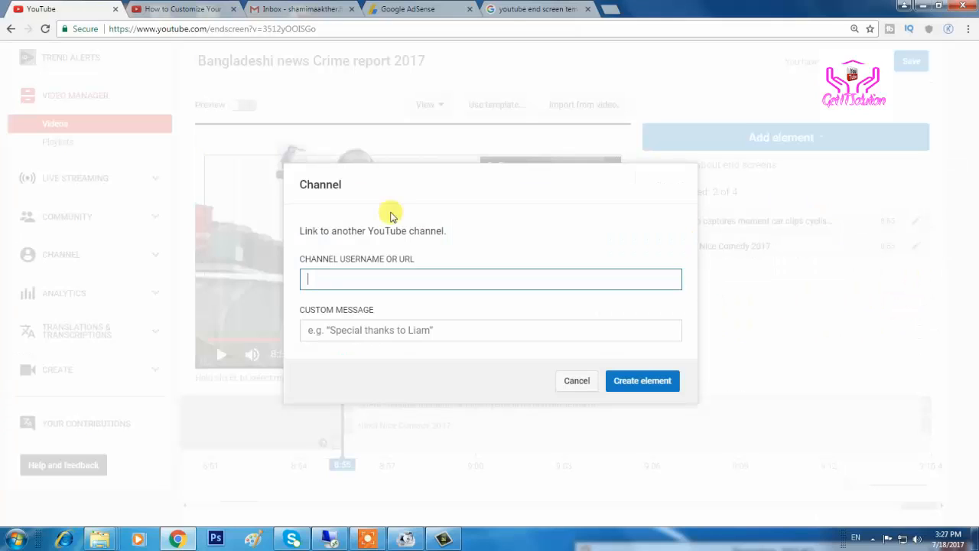
click(577, 381)
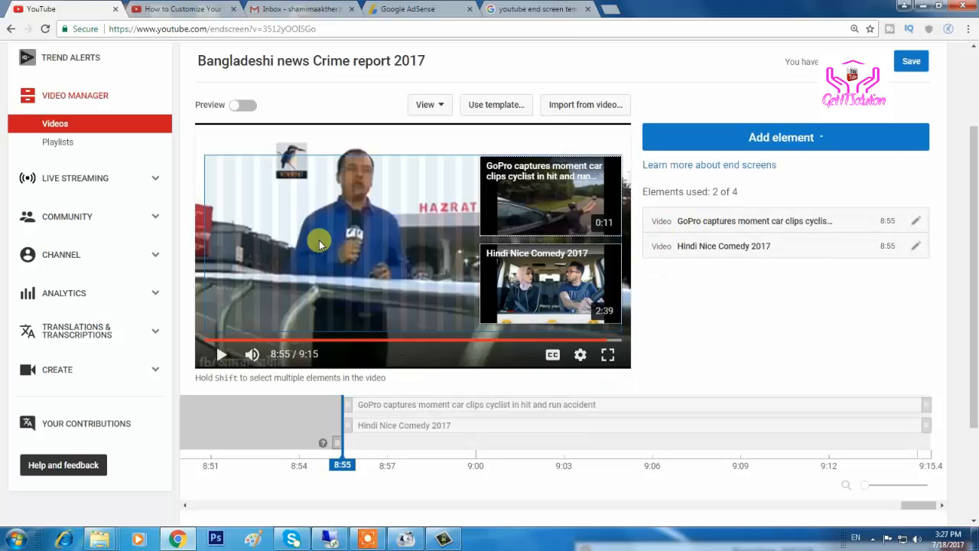
Add a subscribe element for the Comedy Channel and place it slightly inside the upper-left corner of the end screen area.
click(859, 136)
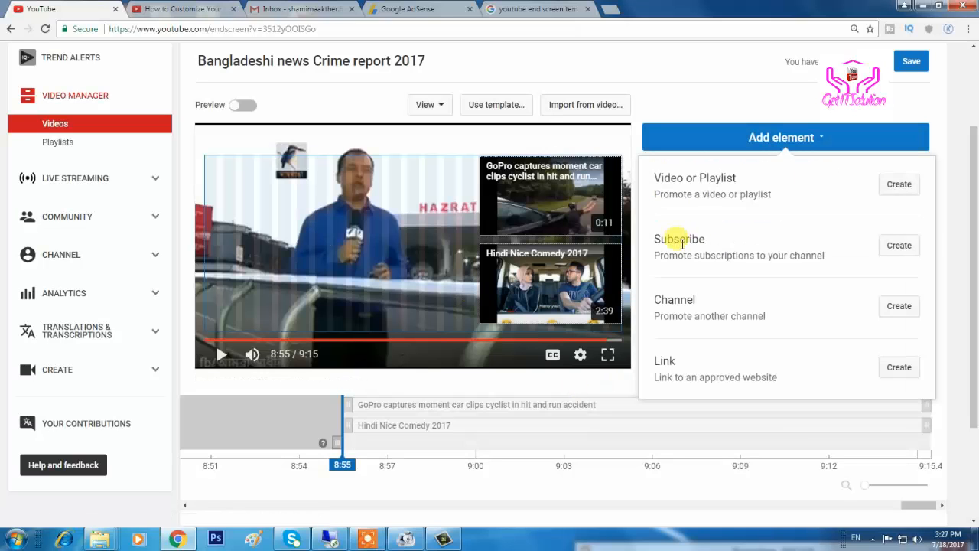
click(898, 245)
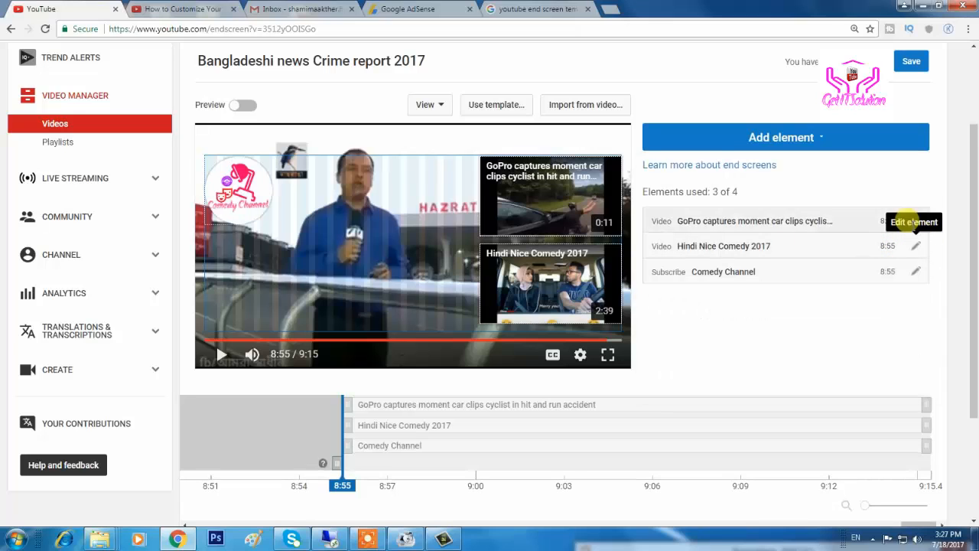
drag(249, 193, 263, 204)
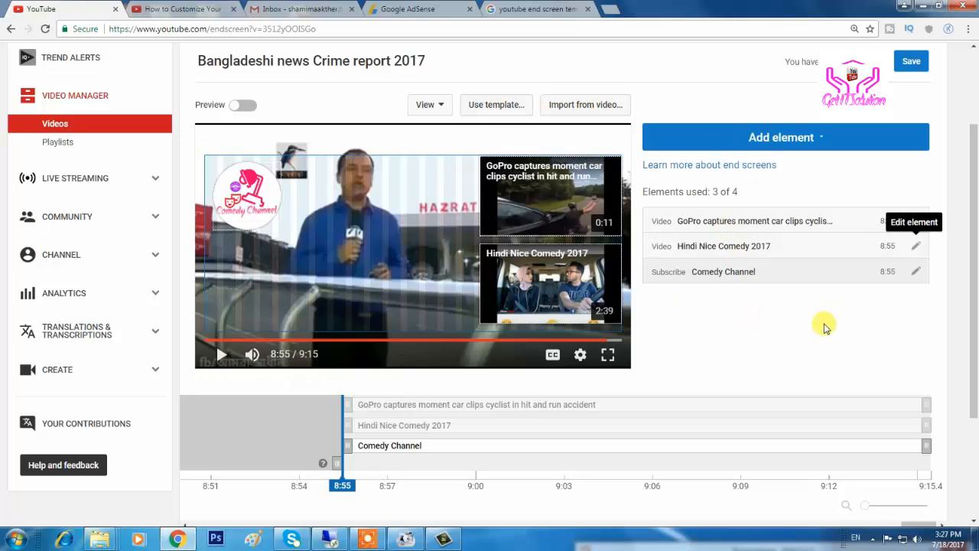
Add the uploaded 0:52 Bengali flood video as a video element and place it below the subscribe circle, level with "Hindi Nice Comedy 2017".
click(777, 141)
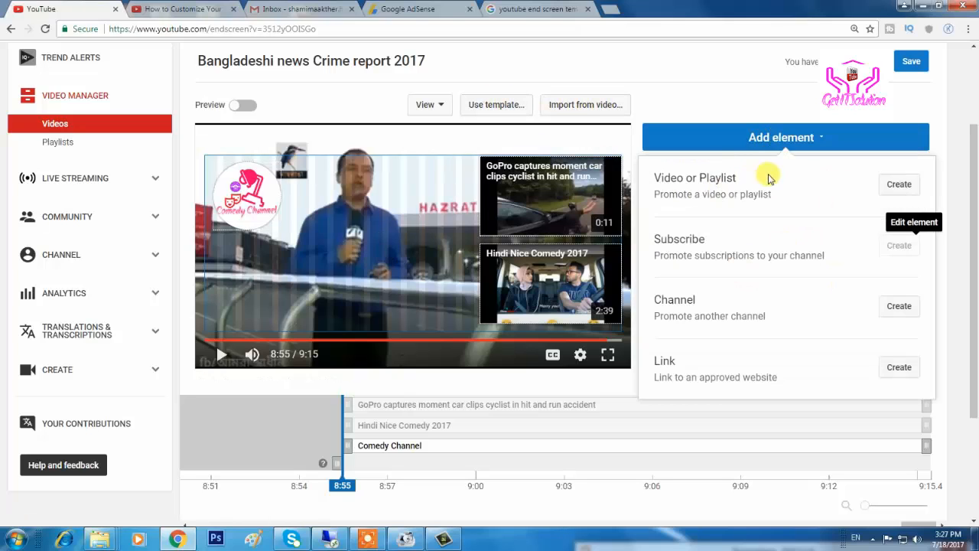
click(895, 185)
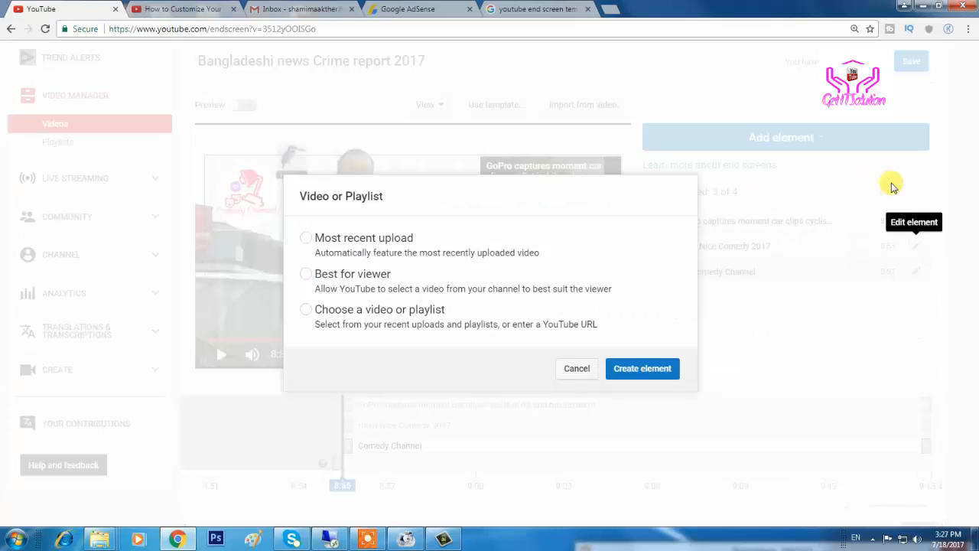
click(339, 310)
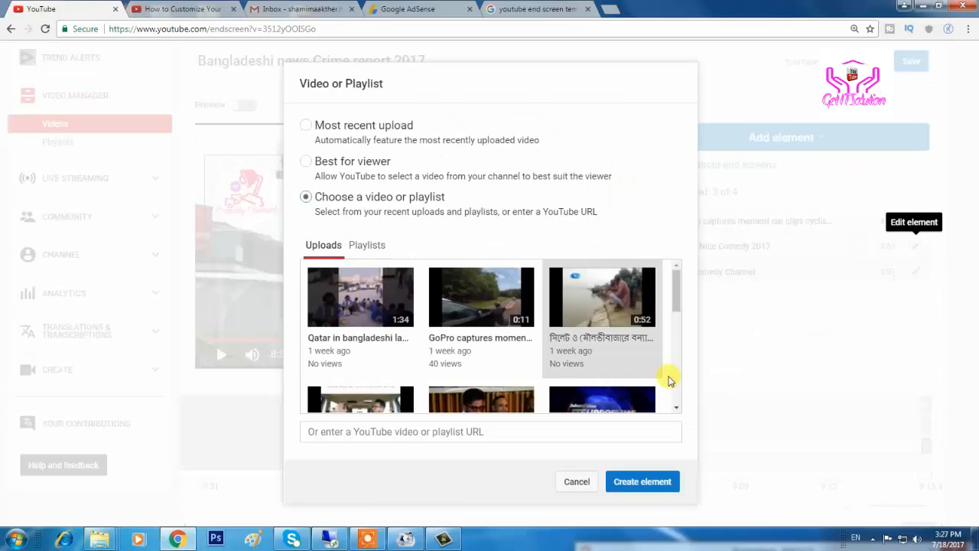
click(616, 311)
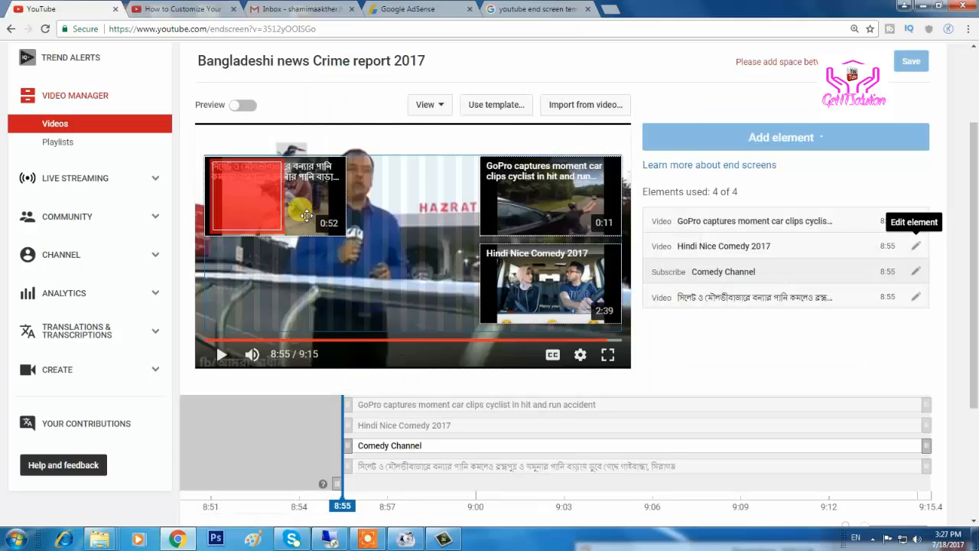
drag(304, 206, 309, 286)
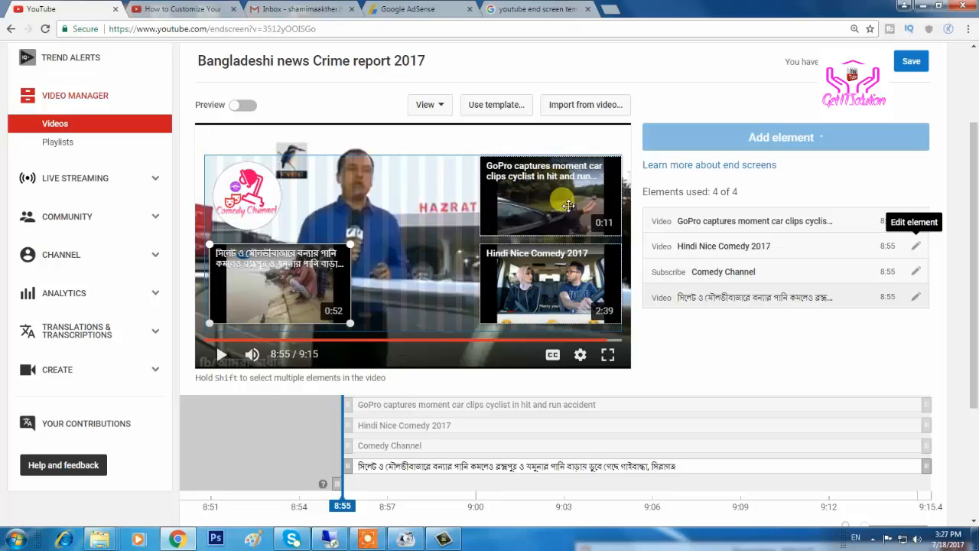
click(249, 203)
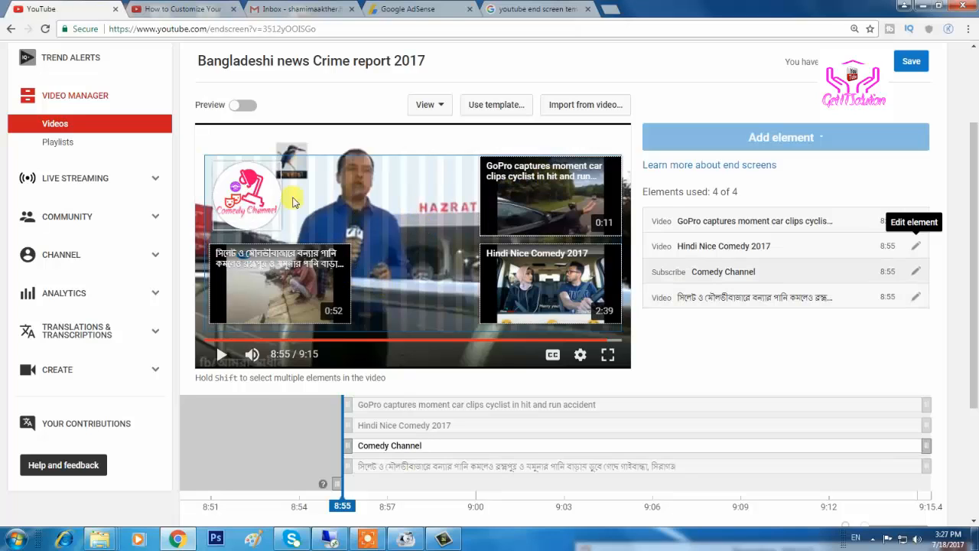
click(281, 263)
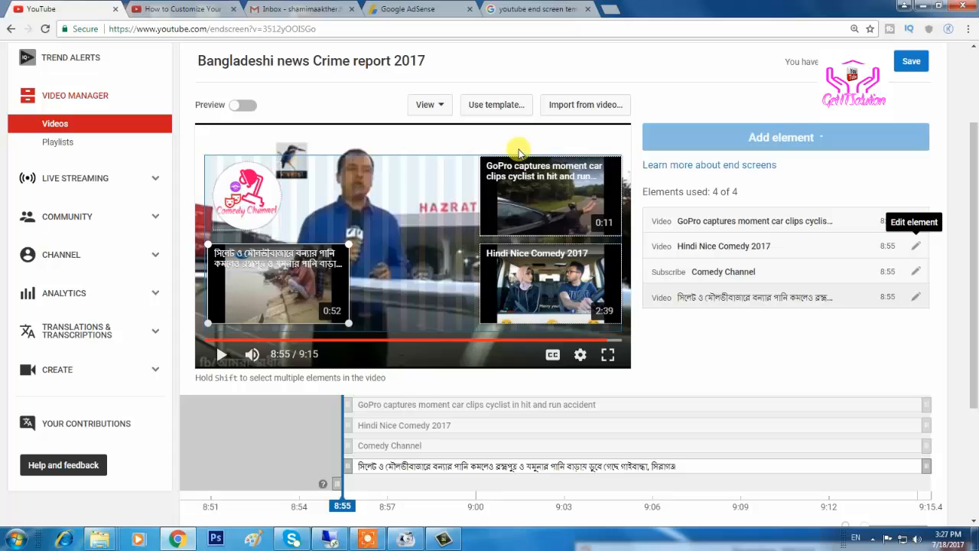
Try to extend the flood video element to an earlier start on the end screen timeline.
scroll(537, 263, down, 2)
scroll(528, 253, up, 3)
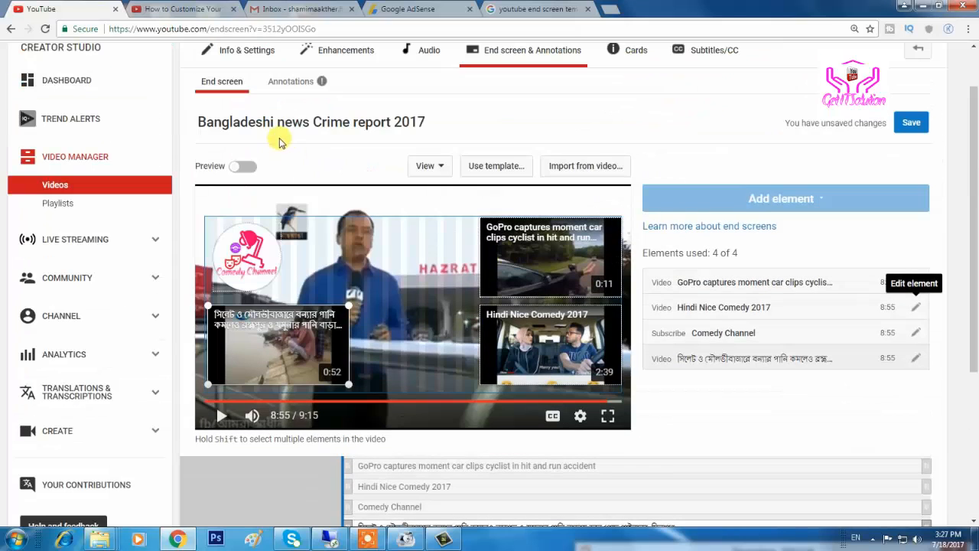
scroll(501, 363, down, 3)
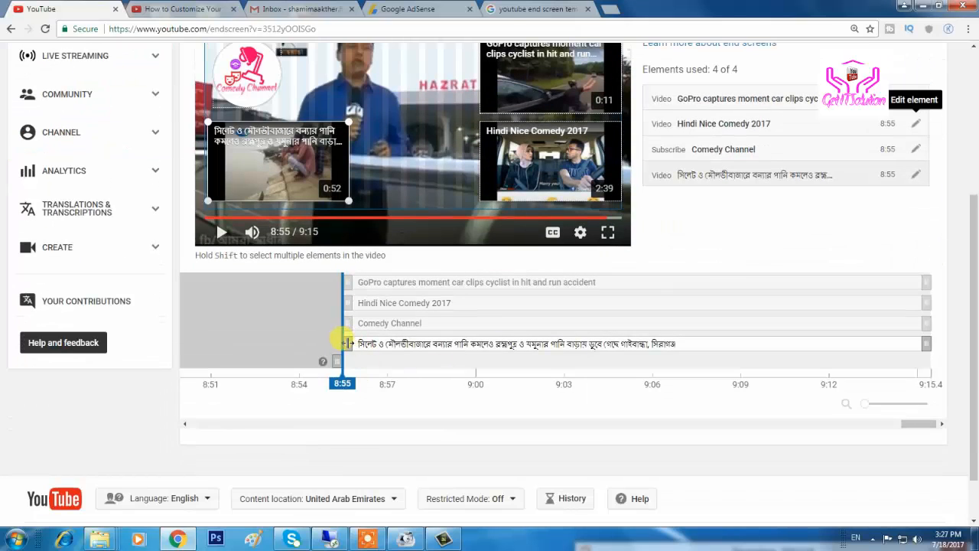
mouse_move(347, 344)
mouse_down()
mouse_move(361, 343)
mouse_move(348, 347)
mouse_up()
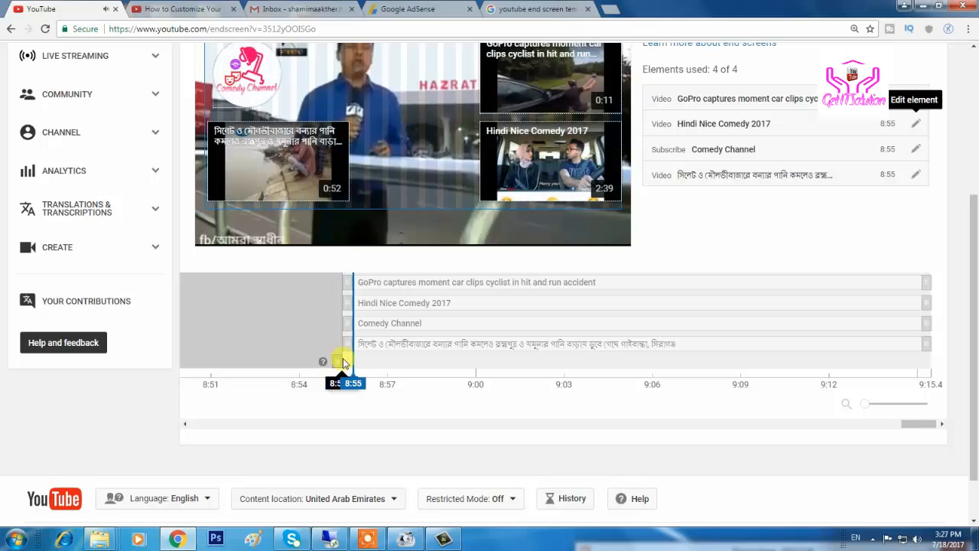
click(281, 217)
click(371, 366)
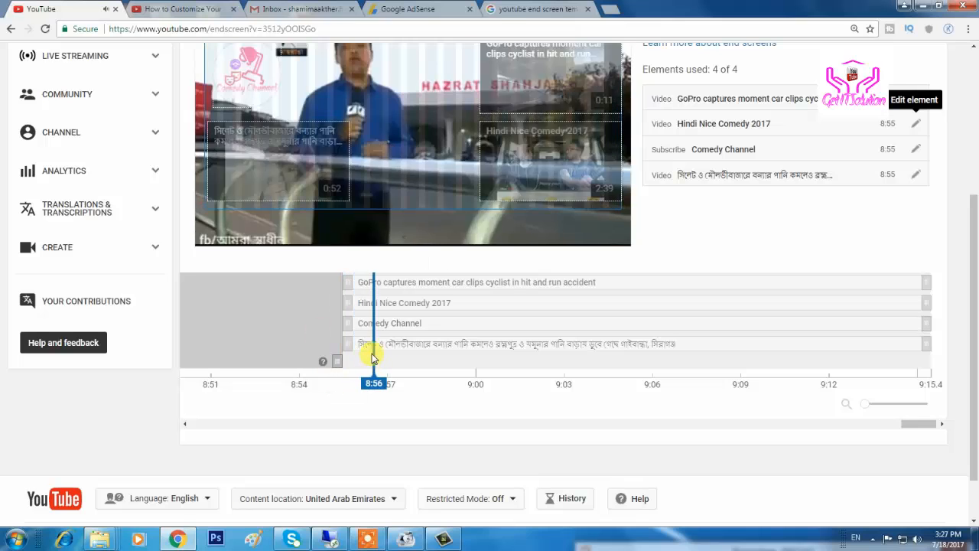
click(427, 344)
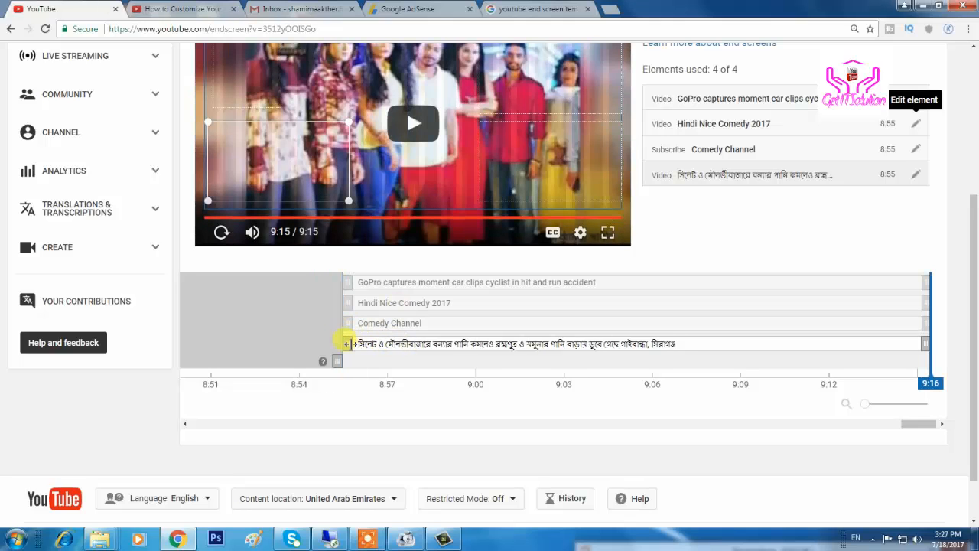
drag(346, 344, 335, 372)
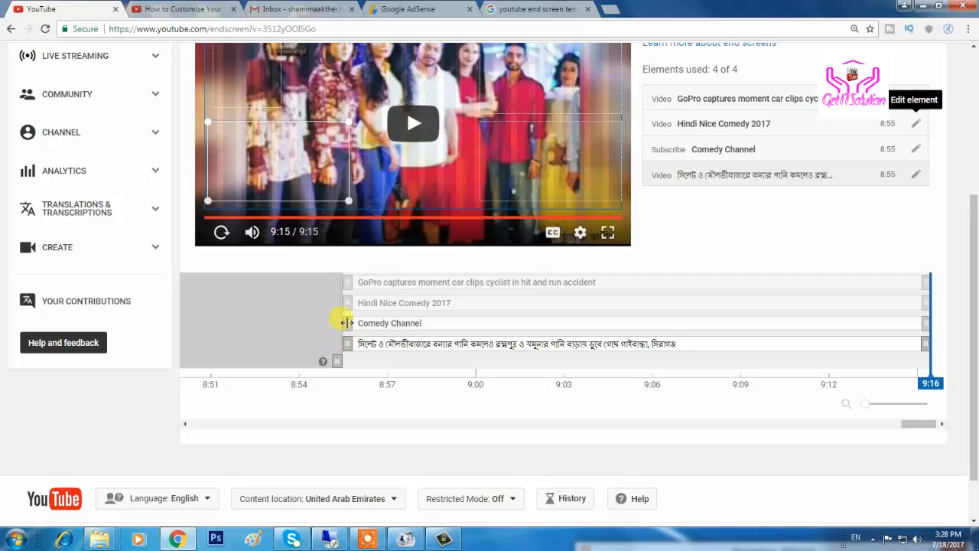
Turn on the preview of the end screen and watch the elements over the video.
scroll(321, 360, up, 1)
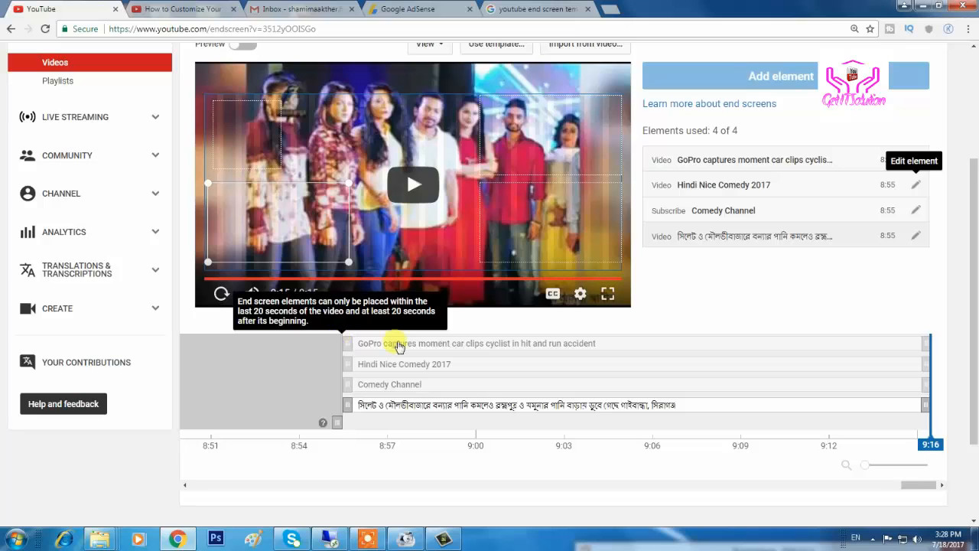
scroll(457, 263, up, 2)
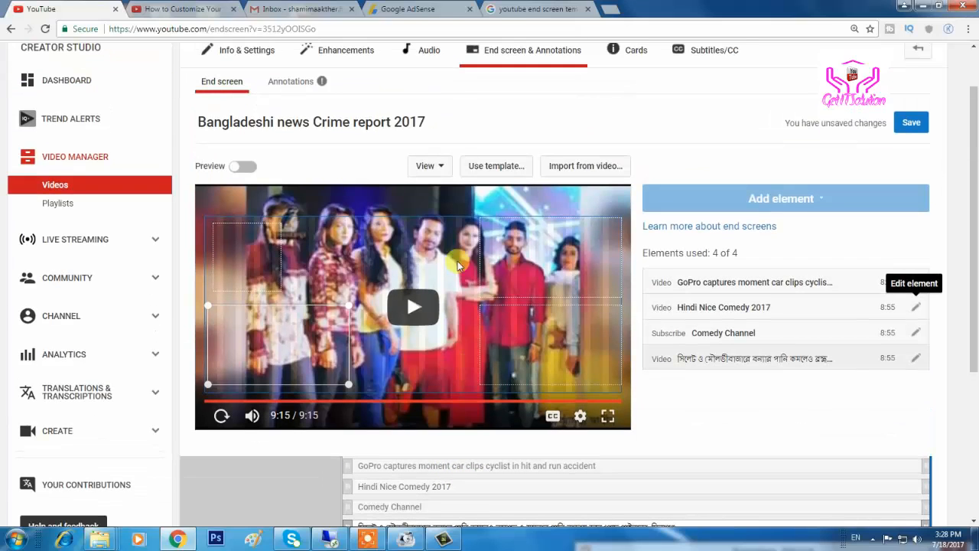
scroll(482, 95, up, 1)
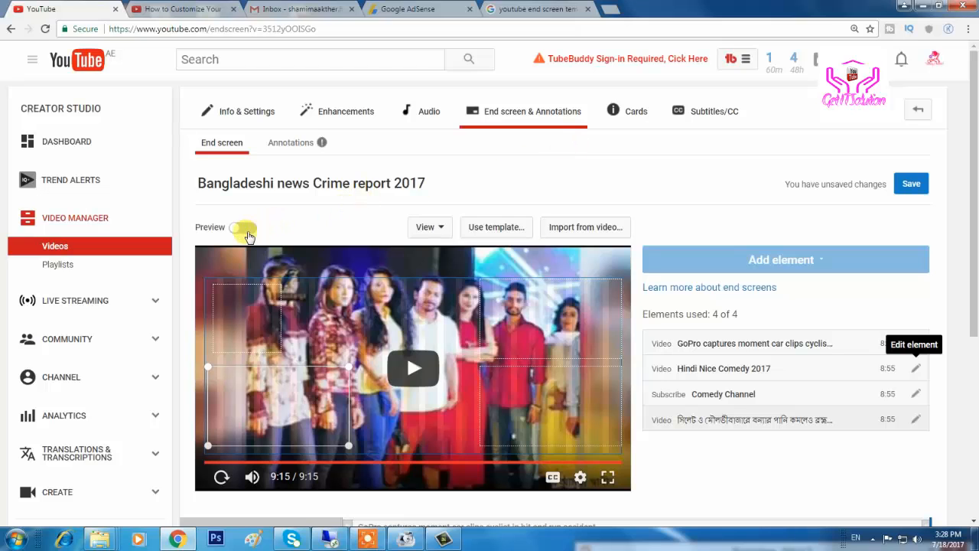
click(246, 232)
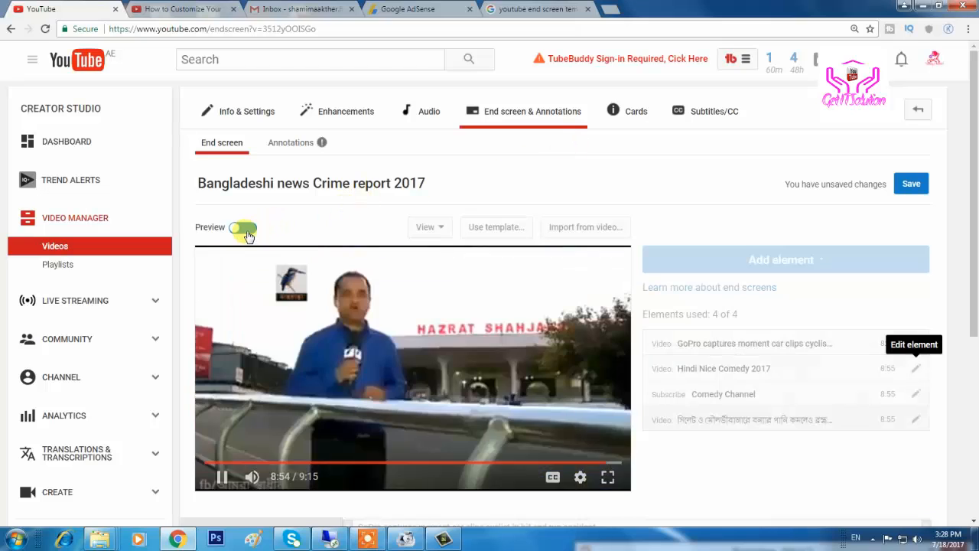
scroll(482, 368, down, 2)
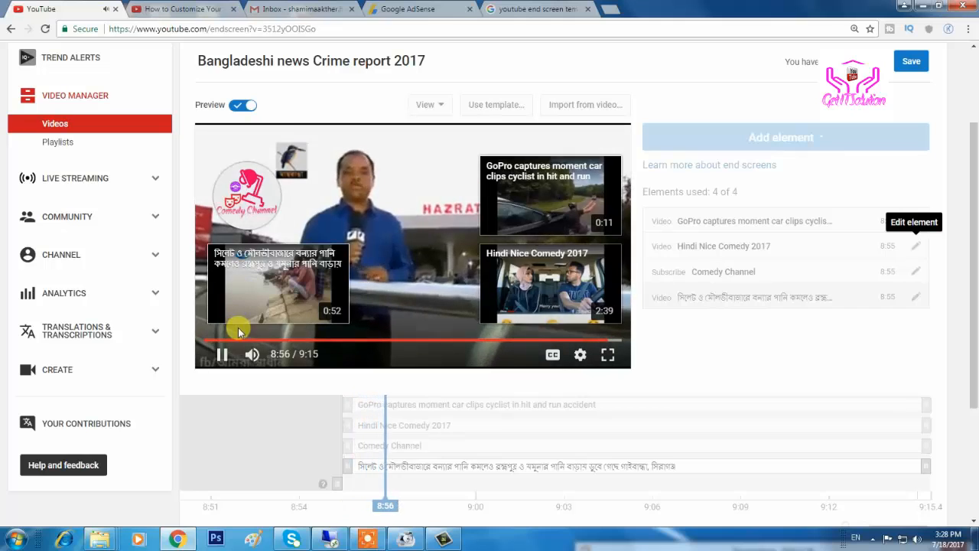
Replay the preview from 8:53 to check when the end screen elements appear.
click(224, 341)
click(222, 351)
click(281, 211)
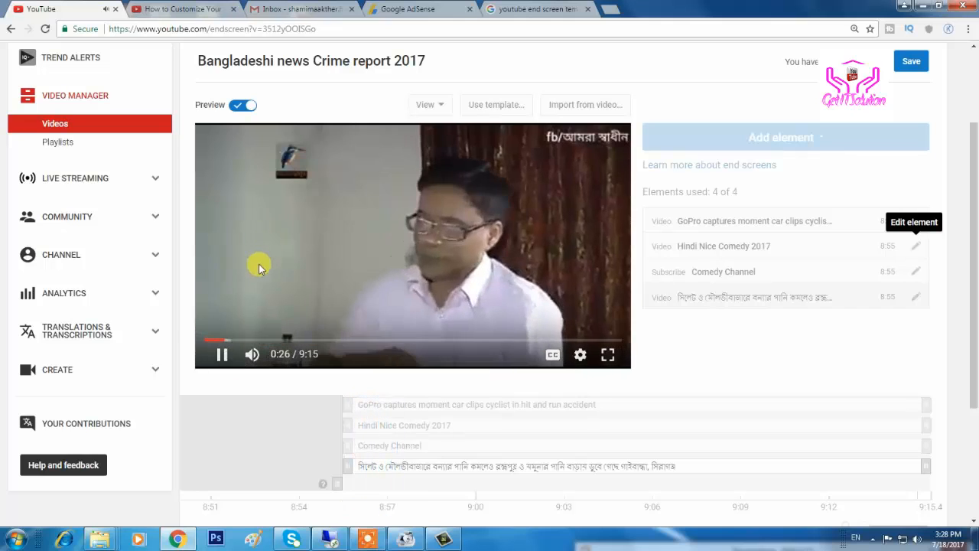
click(221, 353)
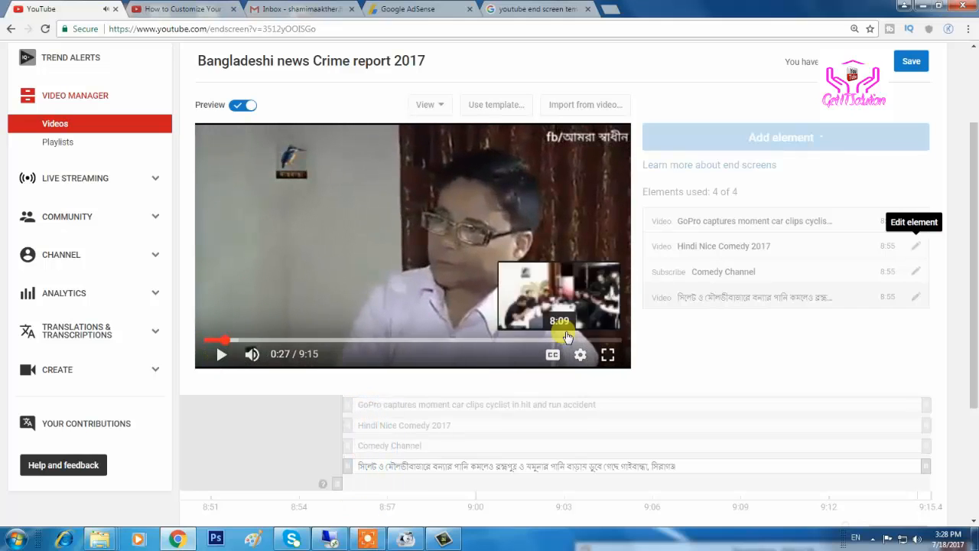
click(604, 340)
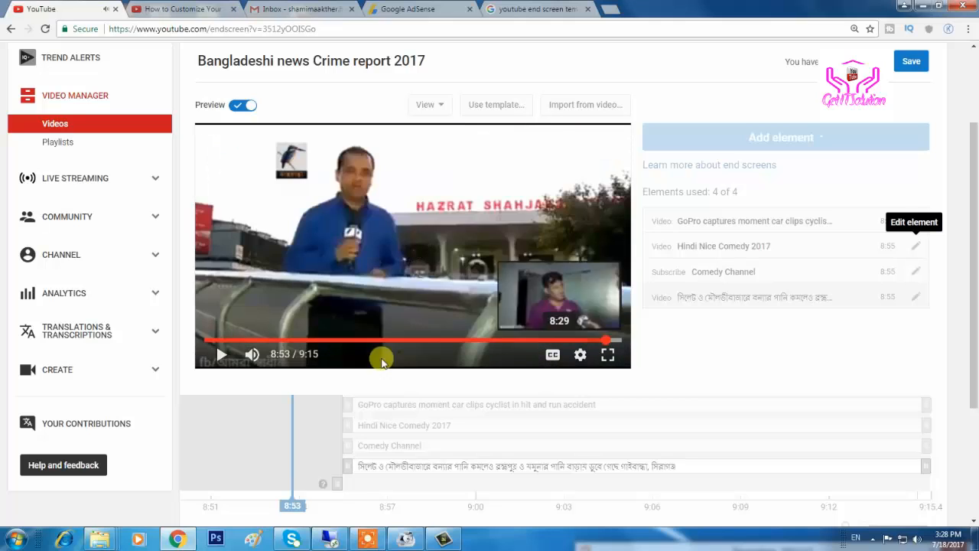
click(230, 356)
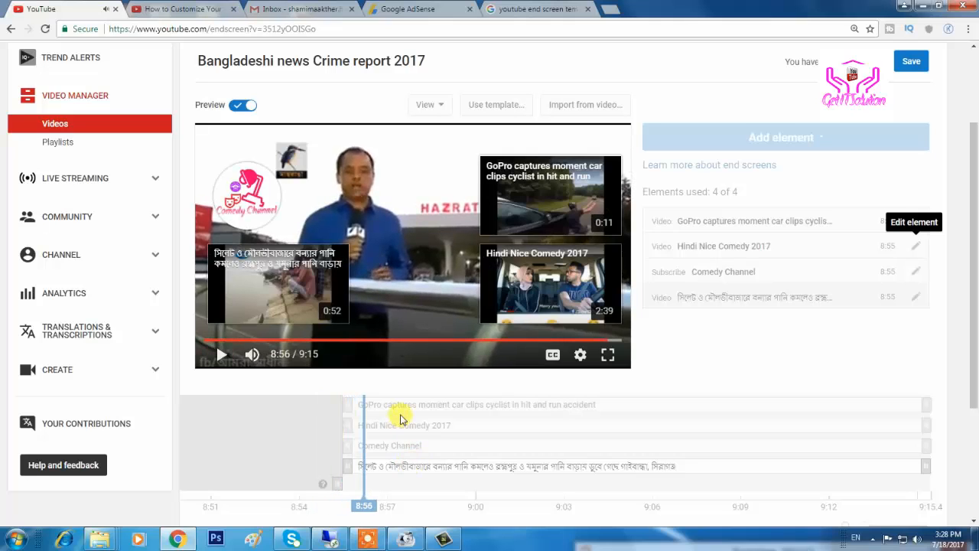
mouse_move(252, 200)
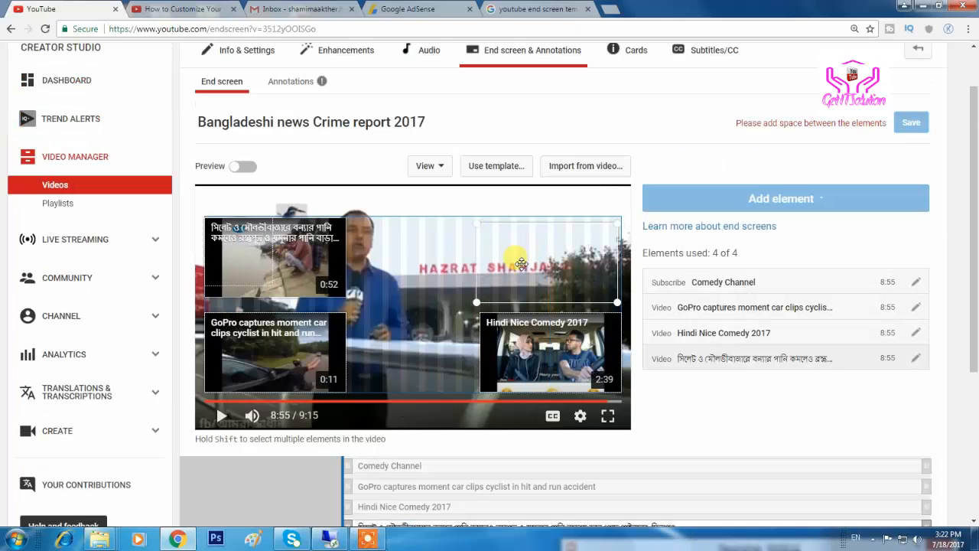
Place the flood video element above "Hindi Nice Comedy 2017", opposite the subscribe circle, and save the end screen.
drag(521, 264, 521, 262)
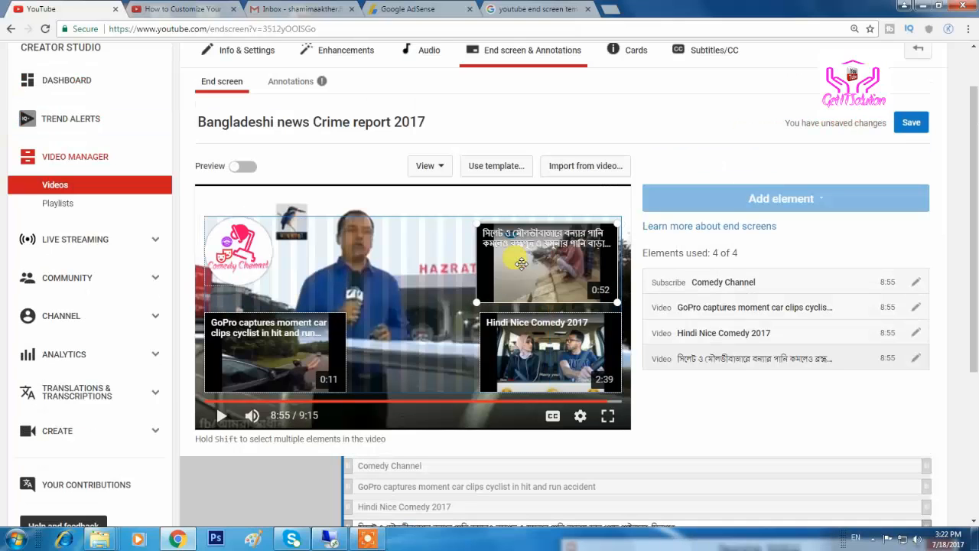
click(910, 123)
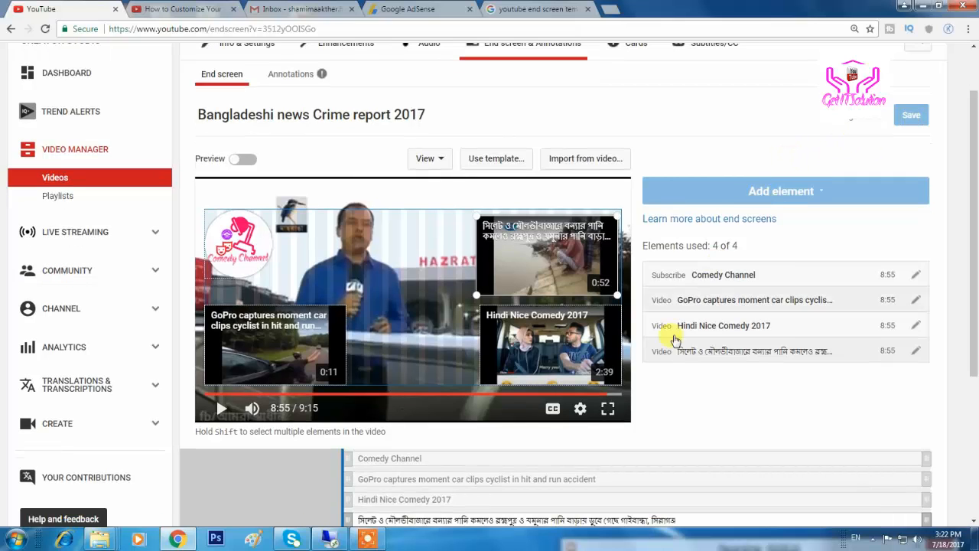
scroll(662, 350, up, 1)
scroll(663, 349, down, 1)
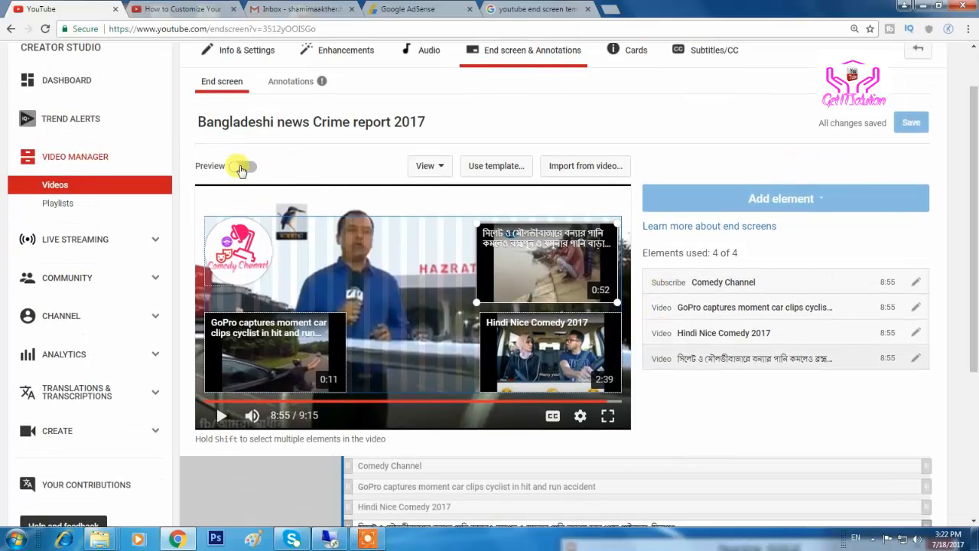
Preview the saved end screen, pause playback once the elements have been checked, and turn the preview off.
click(243, 168)
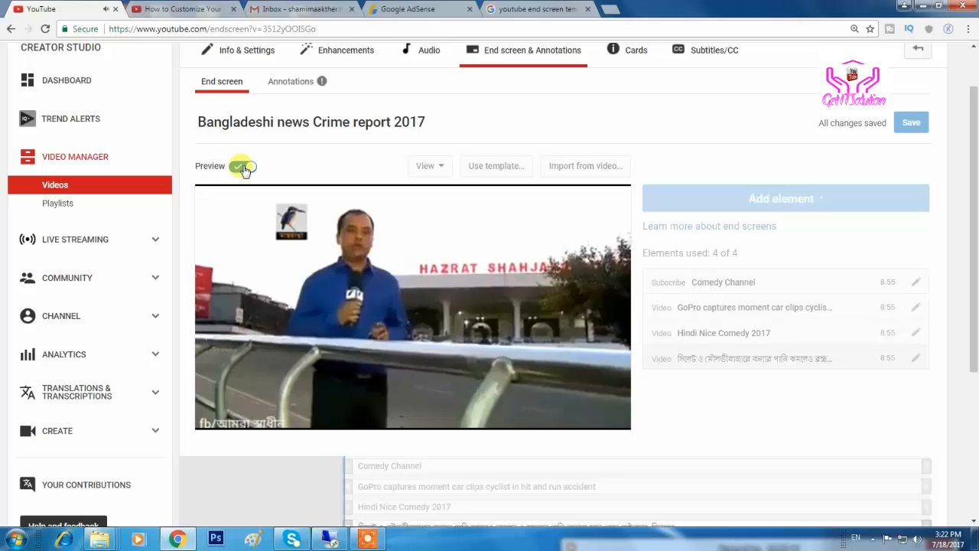
mouse_move(240, 238)
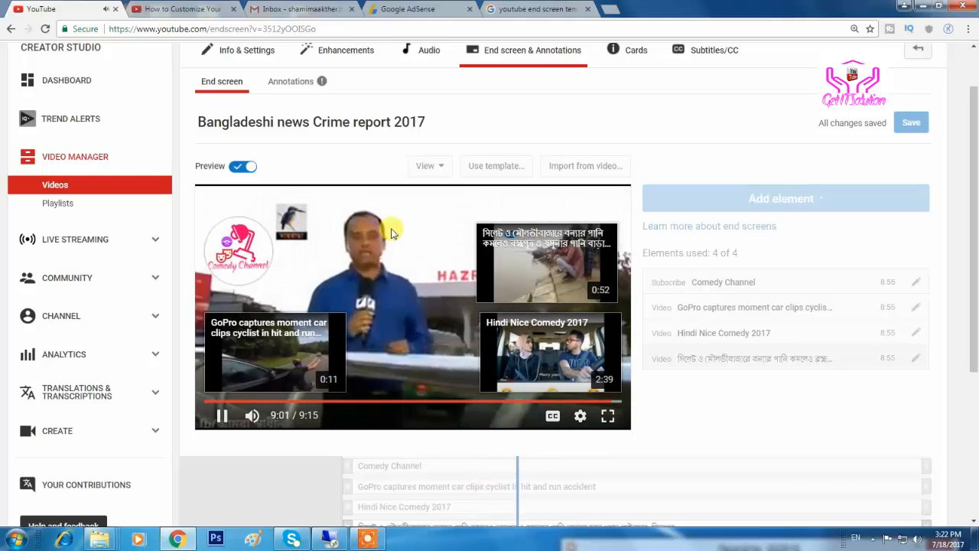
click(221, 414)
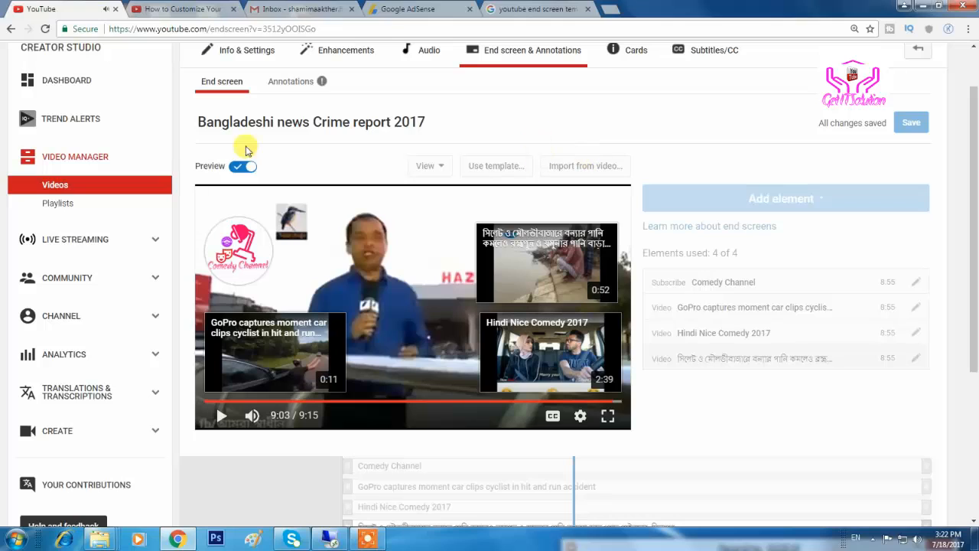
click(243, 168)
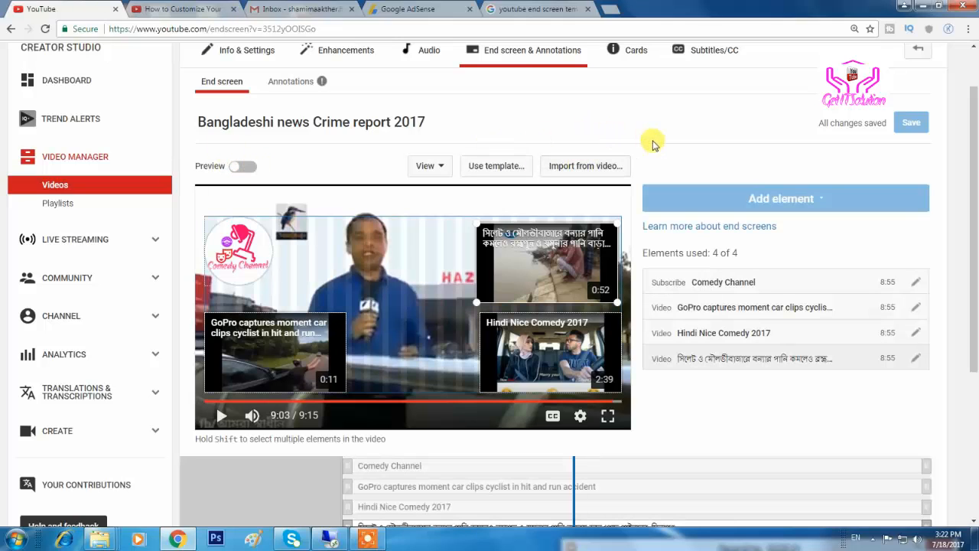
scroll(968, 134, up, 1)
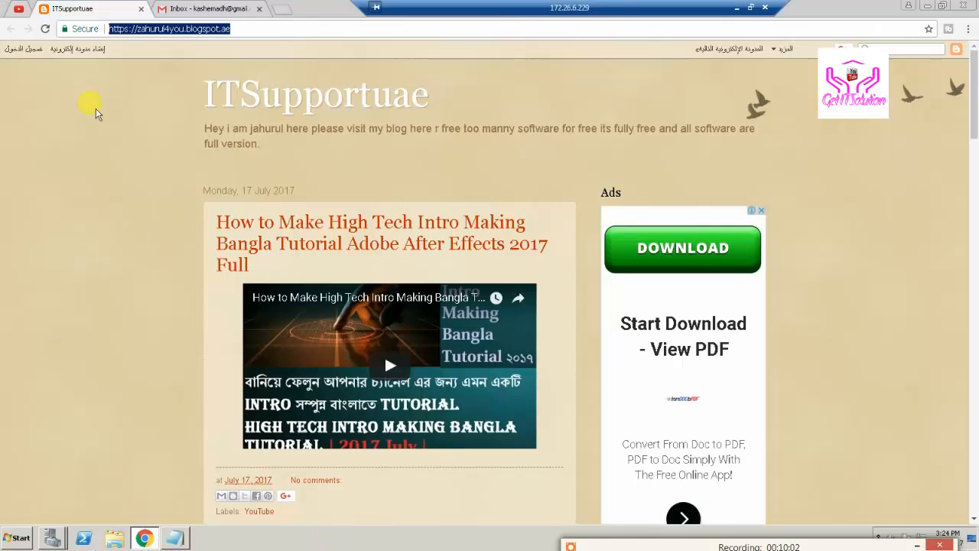
Switch to the Get IT Solution YouTube channel page.
click(23, 10)
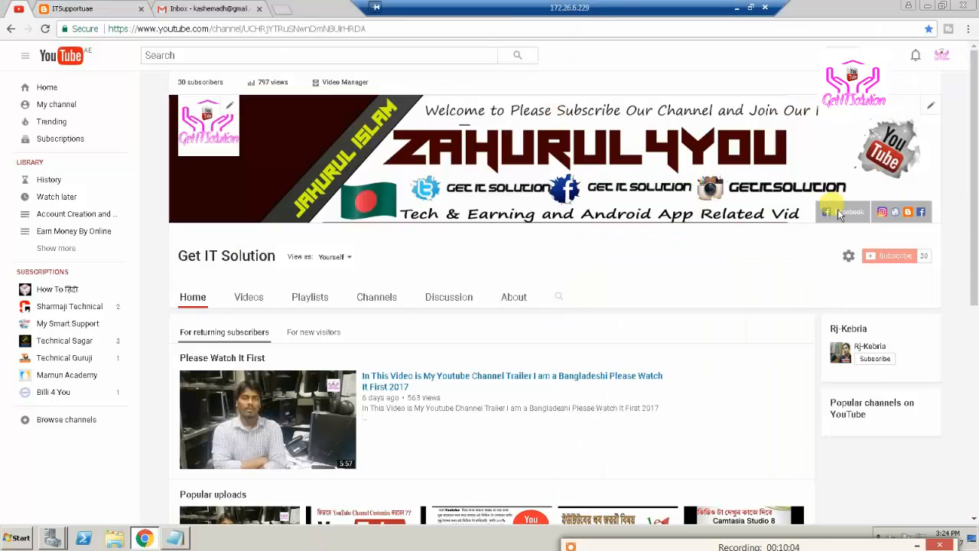